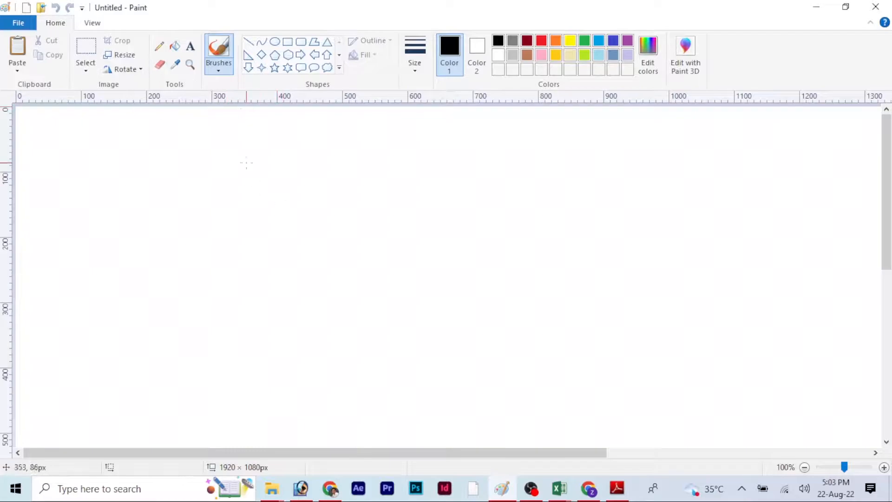
Draw a small black square outline about 46 × 46 px in the canvas's upper-left area and adjust its line thickness.
{"action": "left_click", "coordinate": [288, 41]}
{"action": "left_click_drag", "start_coordinate": [156, 228], "coordinate": [187, 259]}
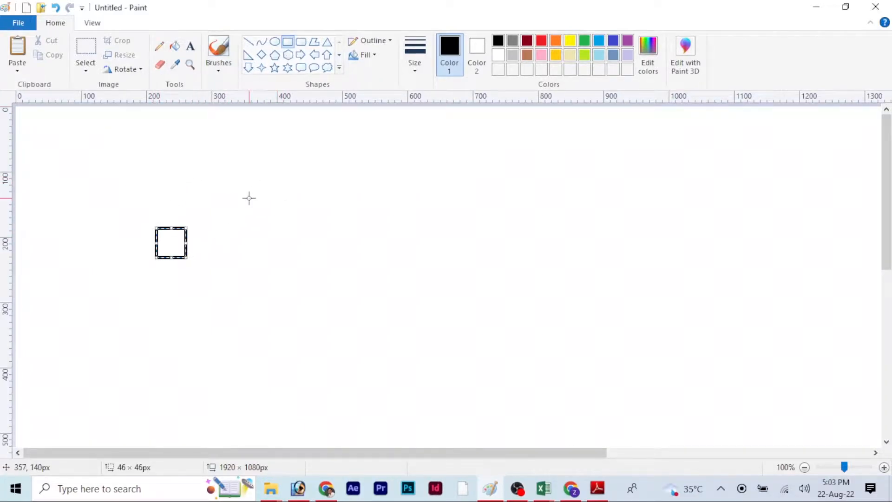
{"action": "left_click", "coordinate": [414, 70]}
{"action": "left_click", "coordinate": [385, 117]}
{"action": "left_click", "coordinate": [163, 197]}
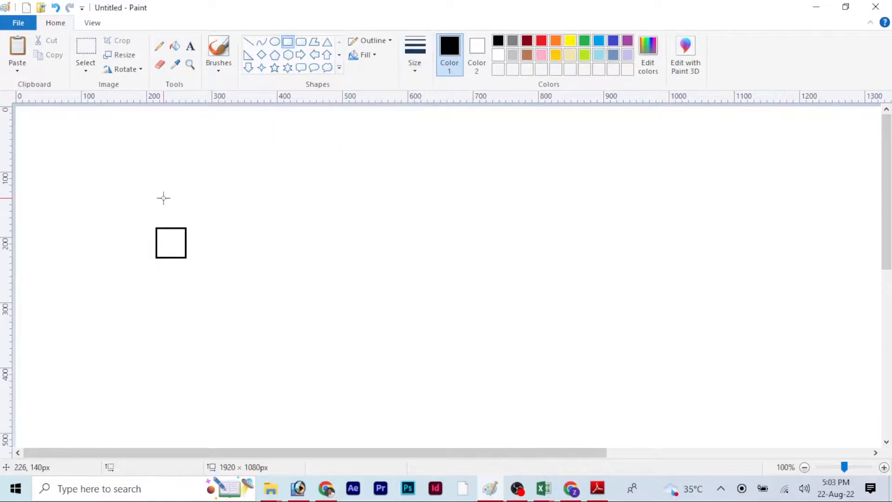
Turn on transparent selection, copy the square and place the duplicate directly beside it on the right.
{"action": "left_click", "coordinate": [82, 43]}
{"action": "left_click", "coordinate": [85, 68]}
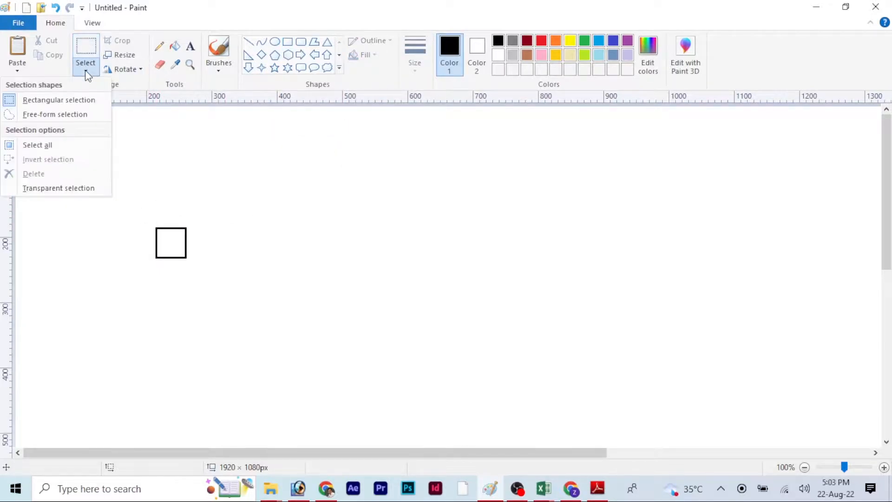
{"action": "left_click", "coordinate": [40, 188]}
{"action": "left_click_drag", "start_coordinate": [150, 223], "coordinate": [194, 264]}
{"action": "left_click", "coordinate": [50, 59]}
{"action": "left_click", "coordinate": [17, 70]}
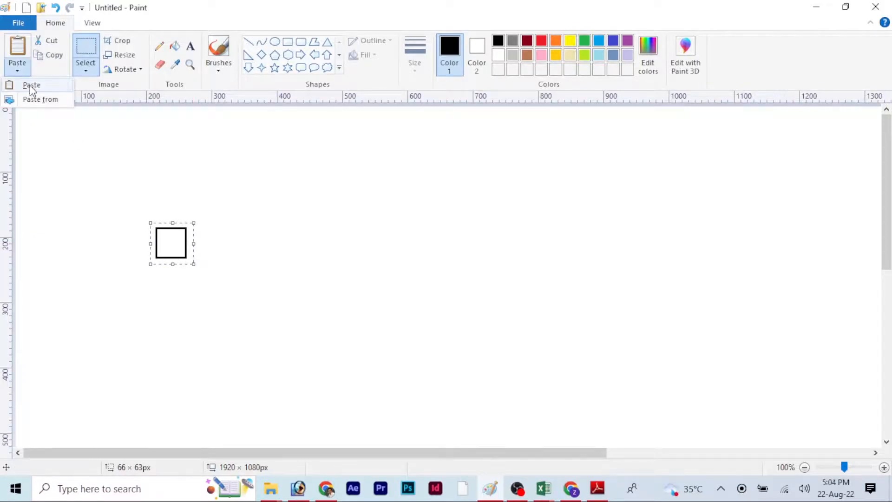
{"action": "left_click", "coordinate": [21, 82]}
{"action": "left_click_drag", "start_coordinate": [47, 134], "coordinate": [210, 248]}
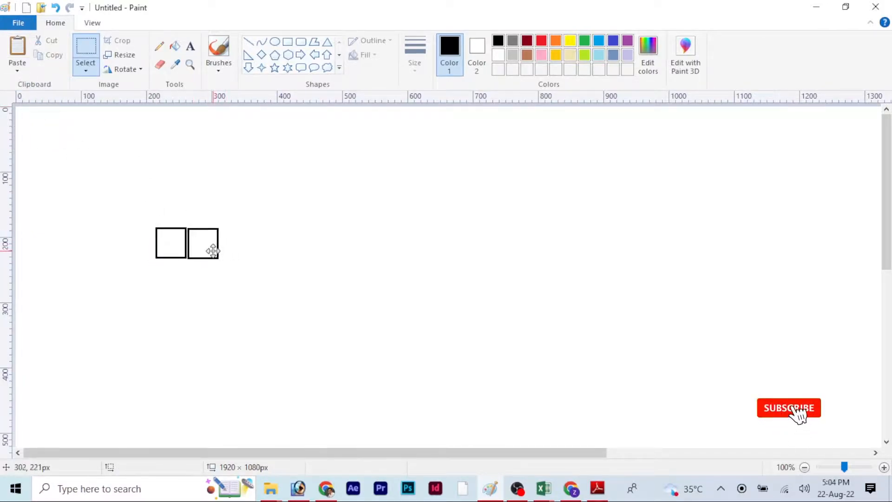
Copy the pair of squares and add two duplicates end to end to form a row of six adjoining squares.
{"action": "left_click_drag", "start_coordinate": [149, 223], "coordinate": [223, 263]}
{"action": "left_click", "coordinate": [50, 55]}
{"action": "left_click", "coordinate": [17, 69]}
{"action": "left_click", "coordinate": [21, 84]}
{"action": "left_click_drag", "start_coordinate": [54, 128], "coordinate": [247, 245]}
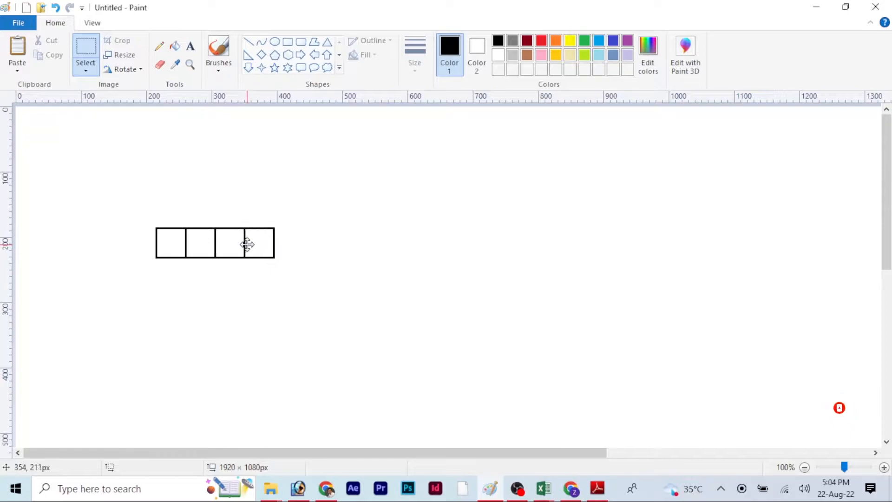
{"action": "left_click", "coordinate": [18, 70]}
{"action": "left_click", "coordinate": [21, 84]}
{"action": "left_click_drag", "start_coordinate": [46, 122], "coordinate": [303, 243]}
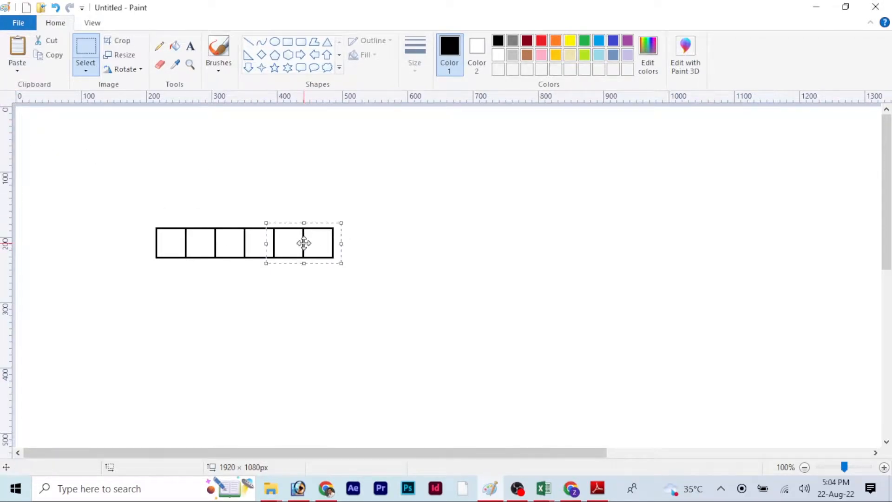
Copy the row of six squares and stack two duplicates beneath it to form a three-row grid.
{"action": "left_click_drag", "start_coordinate": [150, 220], "coordinate": [339, 263]}
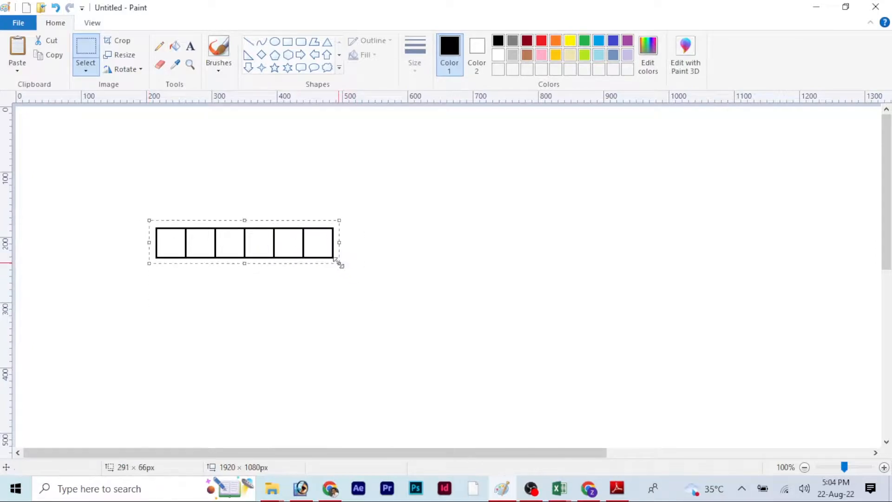
{"action": "left_click", "coordinate": [17, 69]}
{"action": "left_click", "coordinate": [27, 85]}
{"action": "left_click_drag", "start_coordinate": [75, 126], "coordinate": [214, 271]}
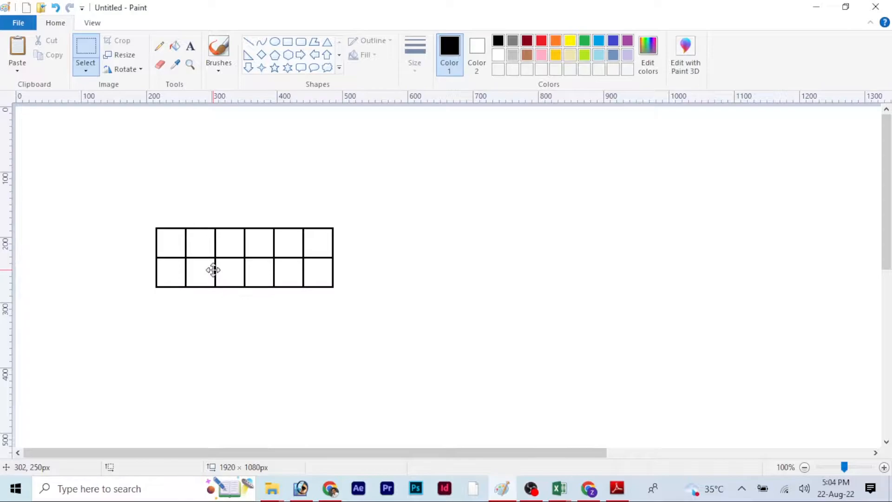
{"action": "left_click", "coordinate": [17, 69]}
{"action": "left_click", "coordinate": [26, 85]}
{"action": "left_click_drag", "start_coordinate": [49, 125], "coordinate": [186, 301]}
Copy the three-row grid and place the duplicate at the same height far to its right.
{"action": "left_click_drag", "start_coordinate": [146, 220], "coordinate": [346, 328]}
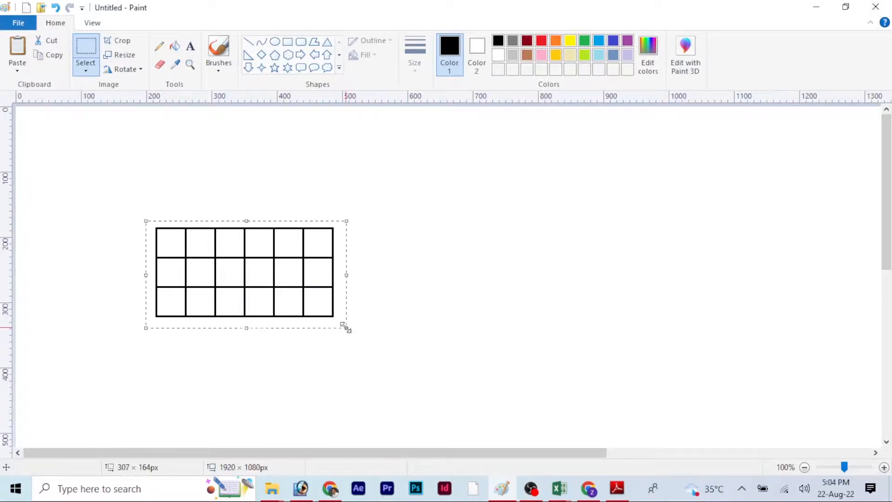
{"action": "left_click", "coordinate": [17, 70]}
{"action": "left_click", "coordinate": [27, 86]}
{"action": "left_click_drag", "start_coordinate": [55, 126], "coordinate": [676, 252]}
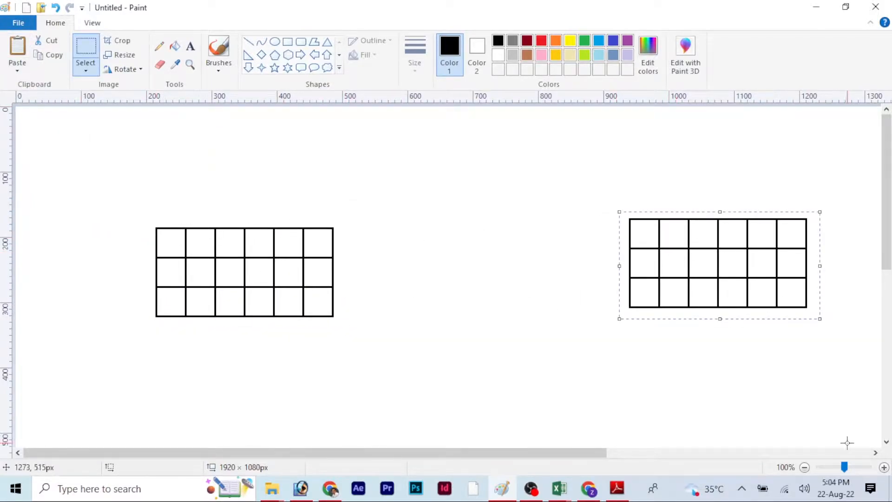
Move the original grid on the left further down the canvas.
{"action": "left_click", "coordinate": [803, 468]}
{"action": "left_click_drag", "start_coordinate": [80, 158], "coordinate": [184, 219]}
{"action": "left_click_drag", "start_coordinate": [136, 188], "coordinate": [144, 264]}
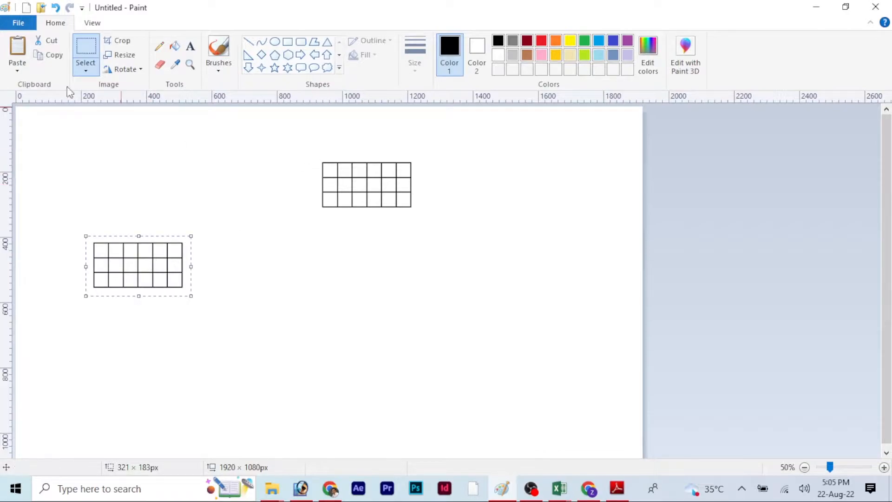
Duplicate the left grid, rotate the copy 90 degrees to stand upright and resize its selection to about 182 × 334 px below the upper grid.
{"action": "left_click", "coordinate": [55, 55]}
{"action": "left_click", "coordinate": [18, 71]}
{"action": "left_click", "coordinate": [23, 88]}
{"action": "left_click_drag", "start_coordinate": [56, 130], "coordinate": [401, 271]}
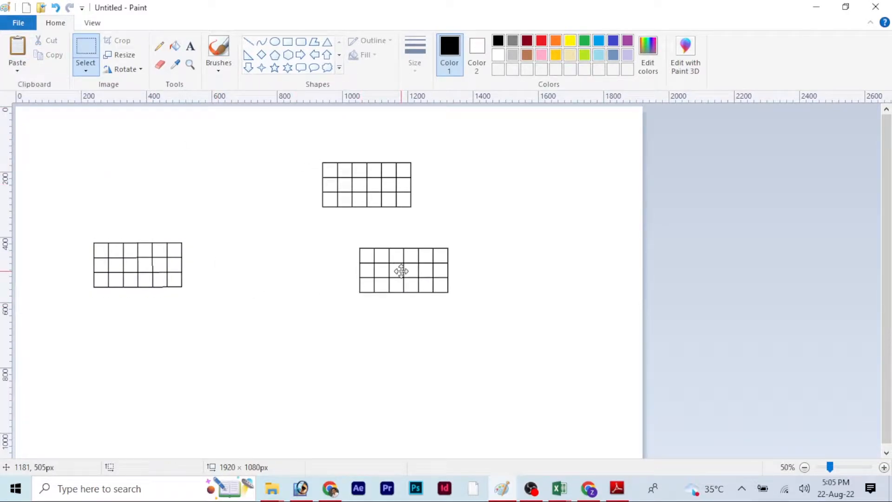
{"action": "left_click", "coordinate": [141, 69]}
{"action": "left_click", "coordinate": [129, 87]}
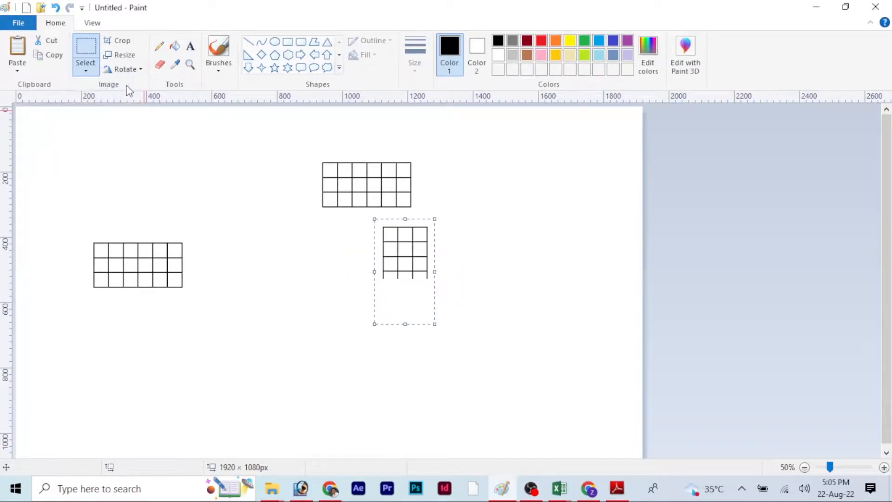
{"action": "left_click_drag", "start_coordinate": [435, 324], "coordinate": [393, 314]}
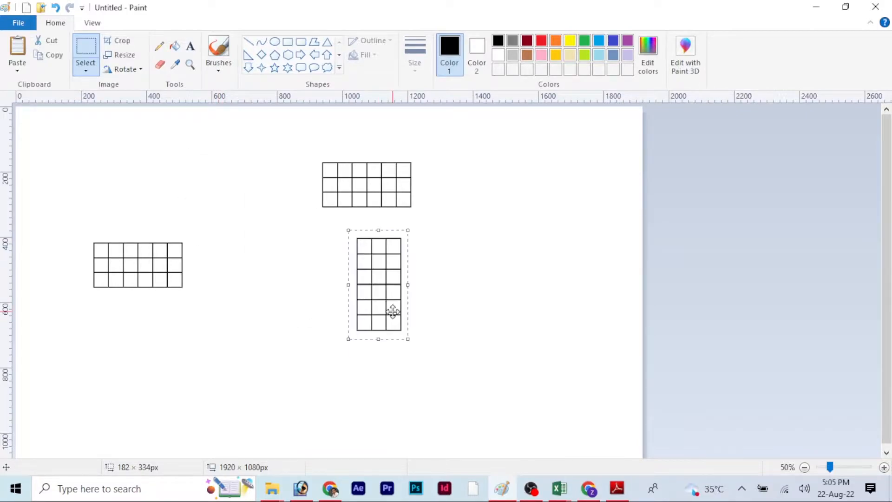
Copy the upright grid and align the duplicate so its bottom-left corner meets the left grid's top-right corner.
{"action": "left_click", "coordinate": [51, 54]}
{"action": "left_click", "coordinate": [17, 70]}
{"action": "left_click", "coordinate": [28, 84]}
{"action": "left_click_drag", "start_coordinate": [55, 149], "coordinate": [216, 187]}
{"action": "key", "text": "Up"}
{"action": "key", "text": "Up"}
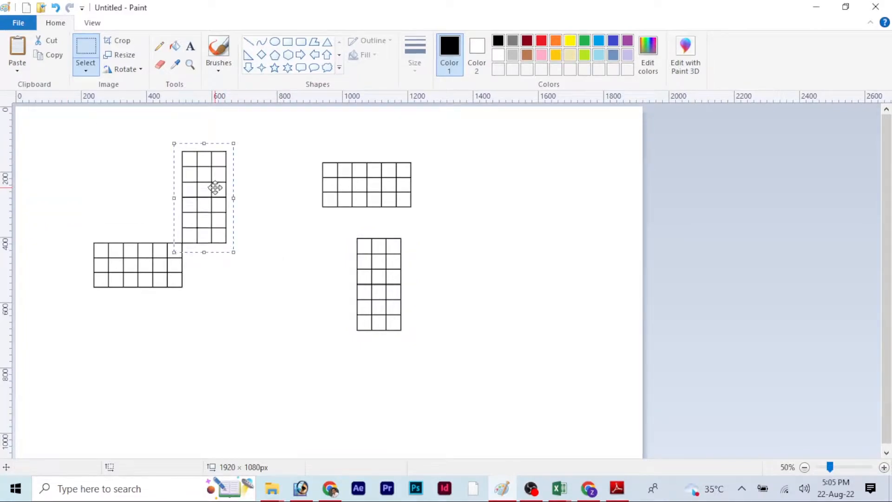
Move the remaining horizontal and upright grids into place as the right and bottom arms of a cross around an empty centre square.
{"action": "left_click_drag", "start_coordinate": [314, 155], "coordinate": [287, 275]}
{"action": "mouse_move", "coordinate": [351, 233]}
{"action": "left_mouse_down"}
{"action": "mouse_move", "coordinate": [408, 319]}
{"action": "mouse_move", "coordinate": [411, 338]}
{"action": "left_mouse_up"}
{"action": "mouse_move", "coordinate": [394, 307]}
{"action": "left_mouse_down"}
{"action": "mouse_move", "coordinate": [220, 364]}
{"action": "mouse_move", "coordinate": [218, 353]}
{"action": "left_mouse_up"}
{"action": "left_click", "coordinate": [392, 246]}
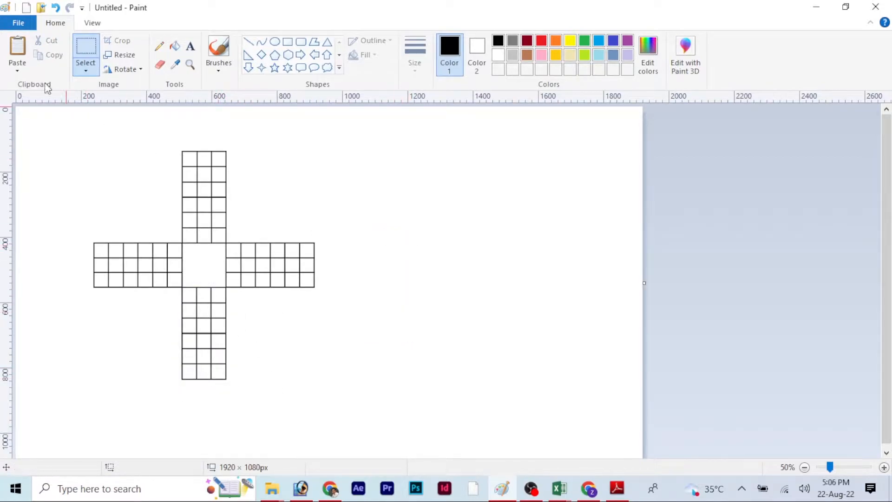
Draw two diagonal lines corner to corner across the empty centre square of the cross.
{"action": "left_click", "coordinate": [248, 42]}
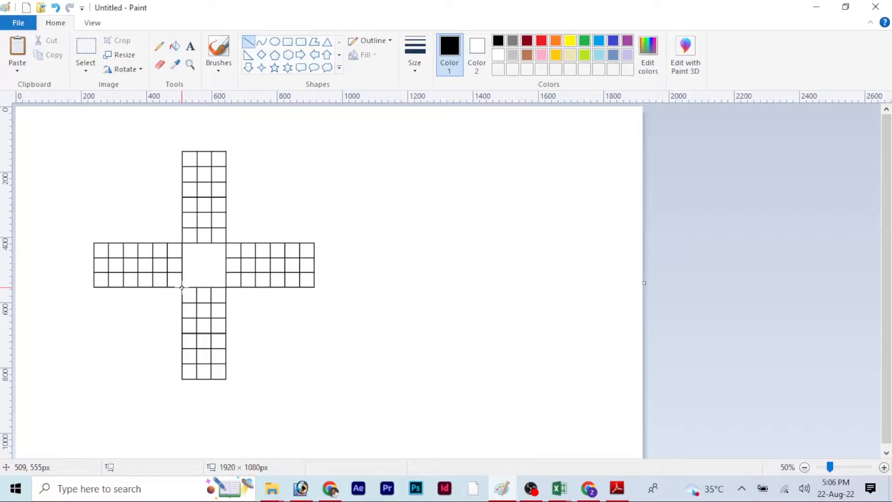
{"action": "left_click_drag", "start_coordinate": [181, 287], "coordinate": [229, 247]}
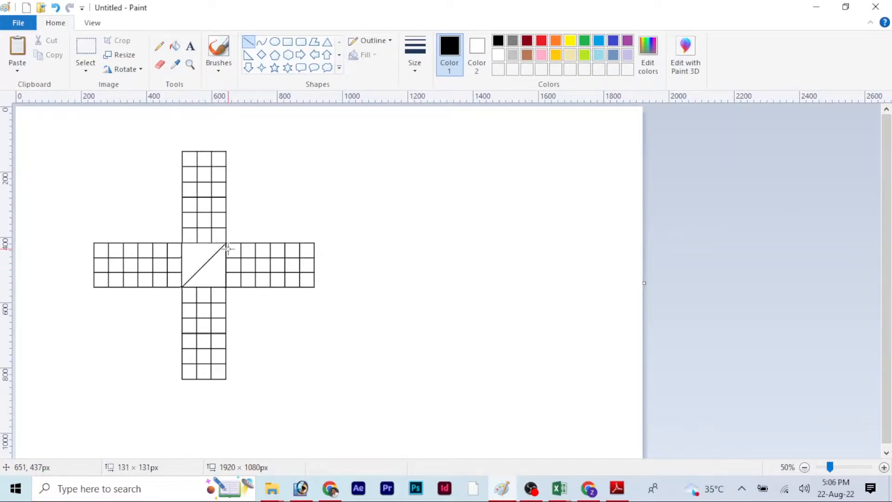
{"action": "left_click", "coordinate": [310, 216]}
{"action": "left_click_drag", "start_coordinate": [181, 242], "coordinate": [230, 275]}
{"action": "left_click", "coordinate": [333, 182]}
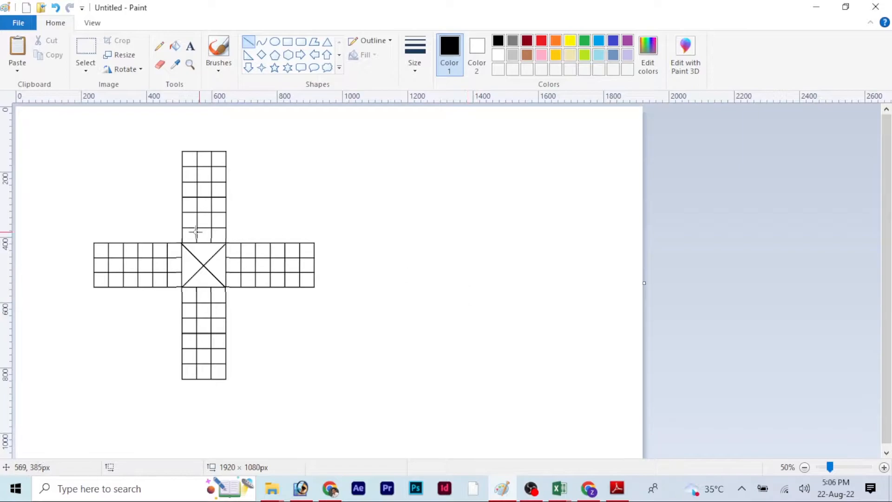
{"action": "left_click", "coordinate": [288, 42]}
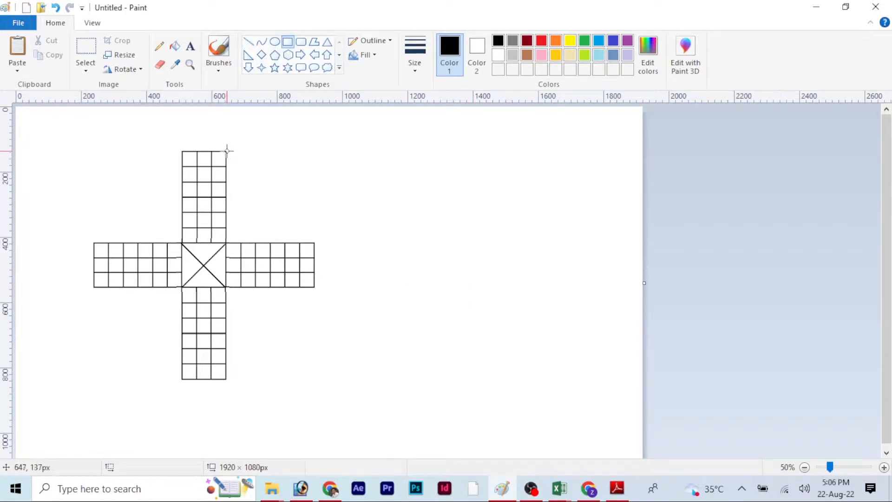
{"action": "left_click_drag", "start_coordinate": [226, 151], "coordinate": [318, 256]}
{"action": "left_click_drag", "start_coordinate": [317, 197], "coordinate": [314, 197]}
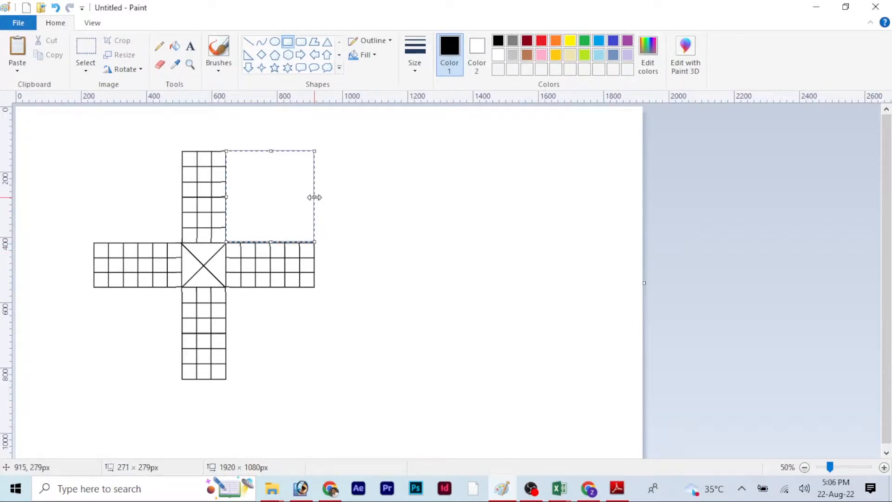
{"action": "left_click", "coordinate": [382, 179]}
{"action": "key", "text": "ctrl+z"}
Draw a rectangle about 272 × 279 px filling the cross's upper-right corner, with a square about 195 × 195 px centred inside it.
{"action": "left_click_drag", "start_coordinate": [225, 151], "coordinate": [316, 257]}
{"action": "key", "text": "Right"}
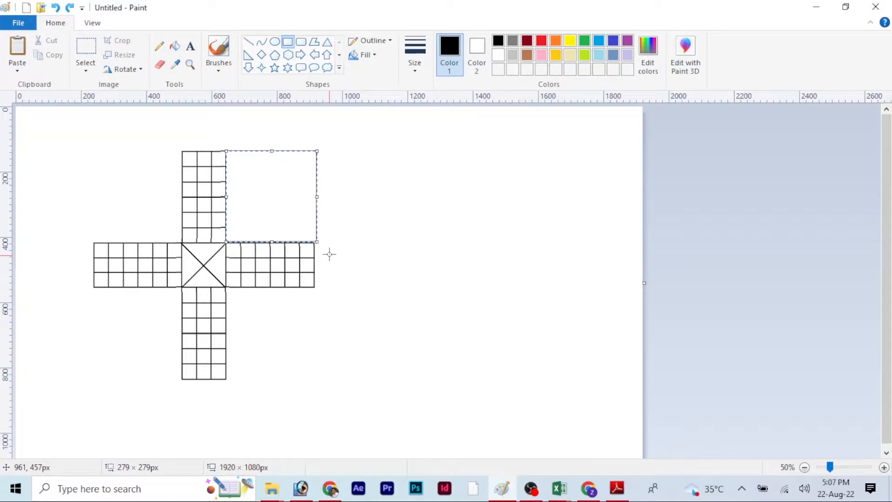
{"action": "left_click_drag", "start_coordinate": [316, 198], "coordinate": [314, 198]}
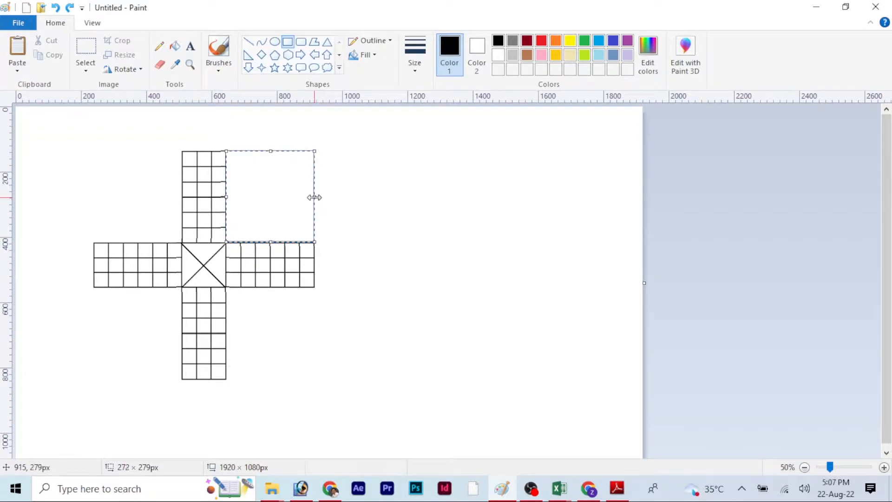
{"action": "left_click", "coordinate": [372, 206]}
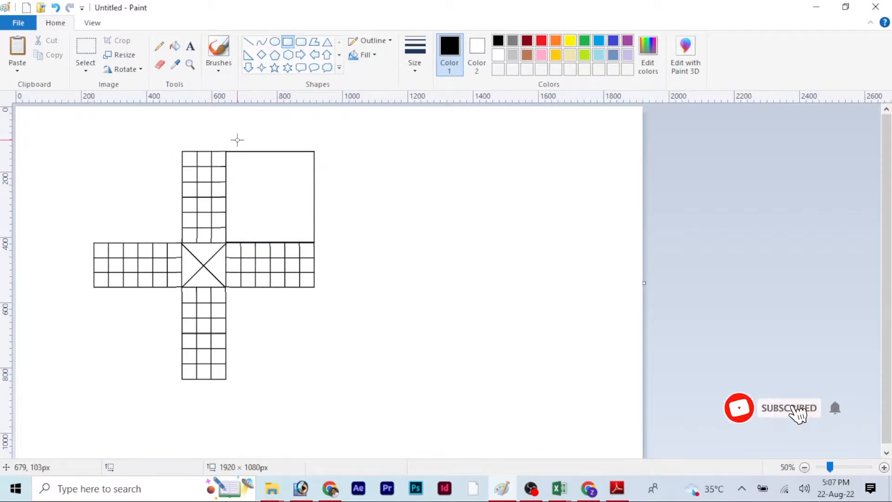
{"action": "left_click_drag", "start_coordinate": [236, 162], "coordinate": [301, 228]}
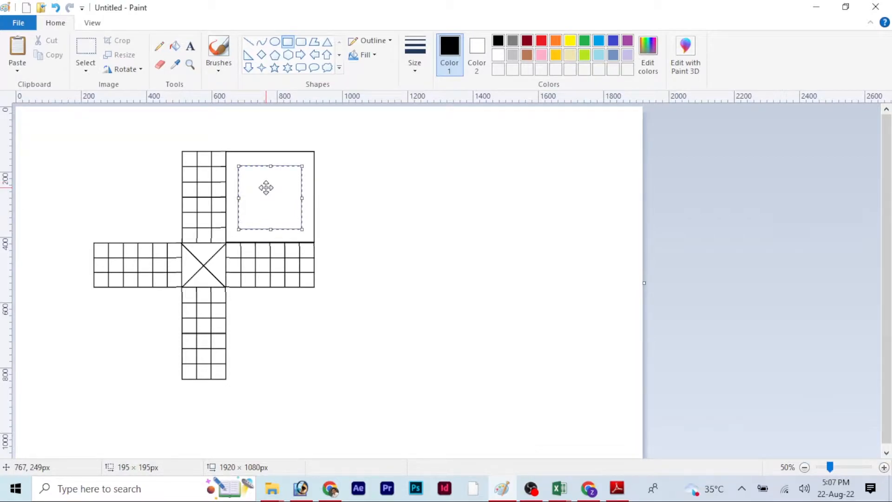
{"action": "left_click", "coordinate": [383, 163]}
Draw a small circle outside the board on the right and place a copy in the inner square's upper-left area.
{"action": "left_click", "coordinate": [276, 43]}
{"action": "left_click_drag", "start_coordinate": [370, 164], "coordinate": [392, 191]}
{"action": "left_click", "coordinate": [85, 49]}
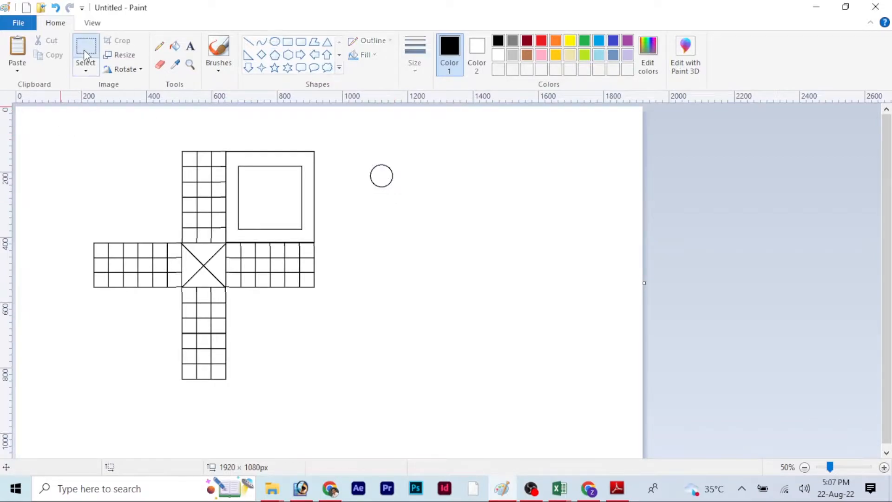
{"action": "left_click", "coordinate": [89, 70]}
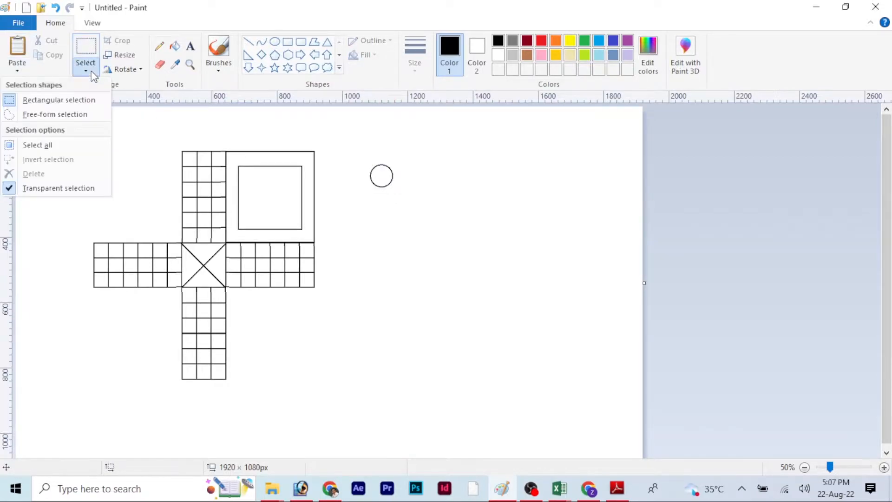
{"action": "left_click", "coordinate": [146, 169]}
{"action": "left_click_drag", "start_coordinate": [393, 185], "coordinate": [396, 188]}
{"action": "left_click", "coordinate": [48, 55]}
{"action": "left_click", "coordinate": [17, 68]}
{"action": "left_click", "coordinate": [25, 85]}
{"action": "left_click_drag", "start_coordinate": [32, 121], "coordinate": [260, 185]}
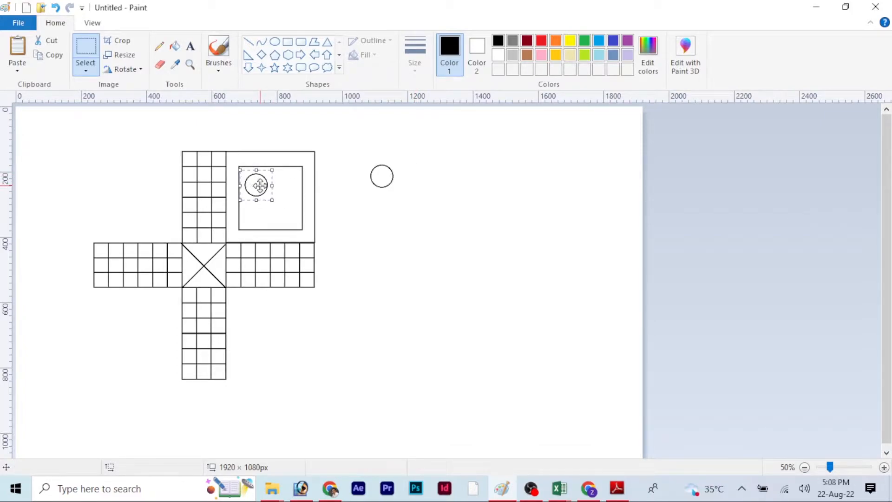
Paste another copy of the circle beside the first one in the inner square's upper-right area.
{"action": "left_click", "coordinate": [21, 72]}
{"action": "left_click", "coordinate": [26, 86]}
{"action": "left_click_drag", "start_coordinate": [35, 123], "coordinate": [288, 187]}
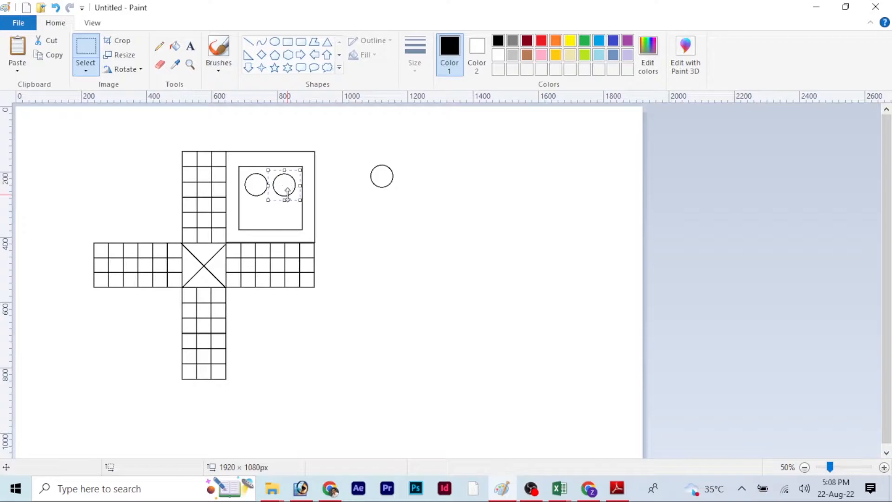
{"action": "left_click", "coordinate": [382, 206]}
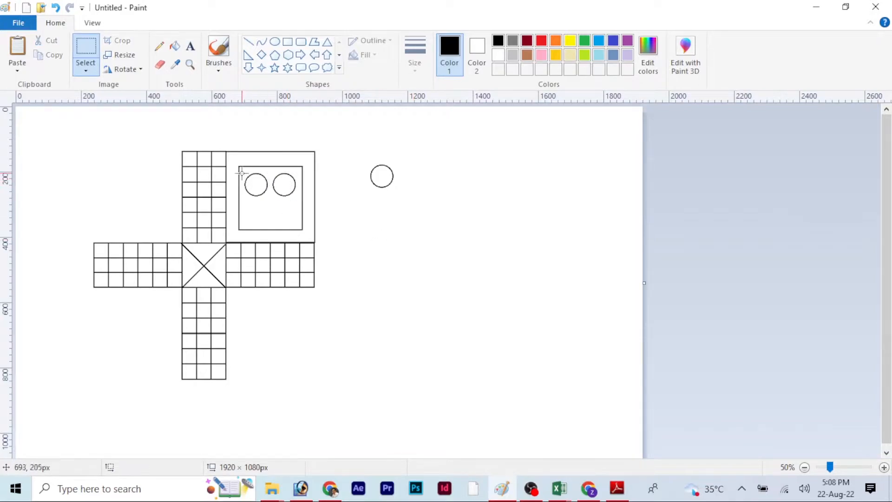
Copy the two circles in the inner square and place the duplicate pair directly beneath them.
{"action": "left_click_drag", "start_coordinate": [242, 171], "coordinate": [299, 200]}
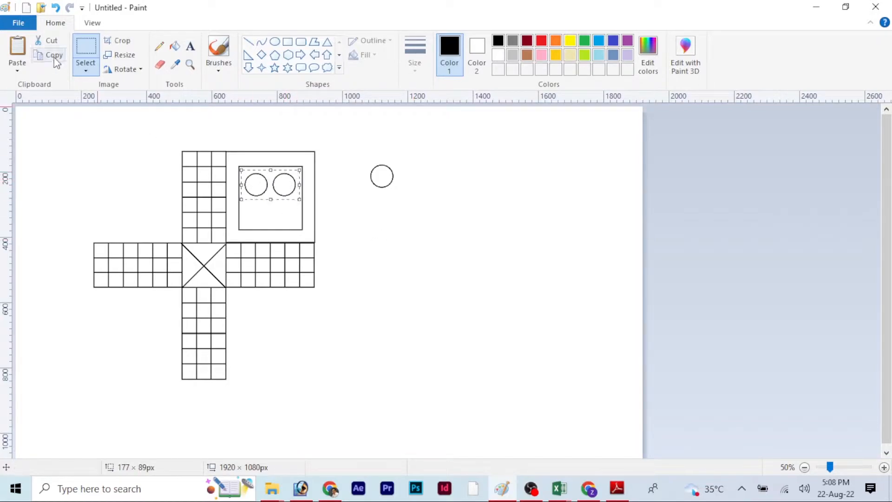
{"action": "left_click", "coordinate": [17, 72]}
{"action": "left_click", "coordinate": [24, 87]}
{"action": "left_click_drag", "start_coordinate": [36, 121], "coordinate": [261, 212]}
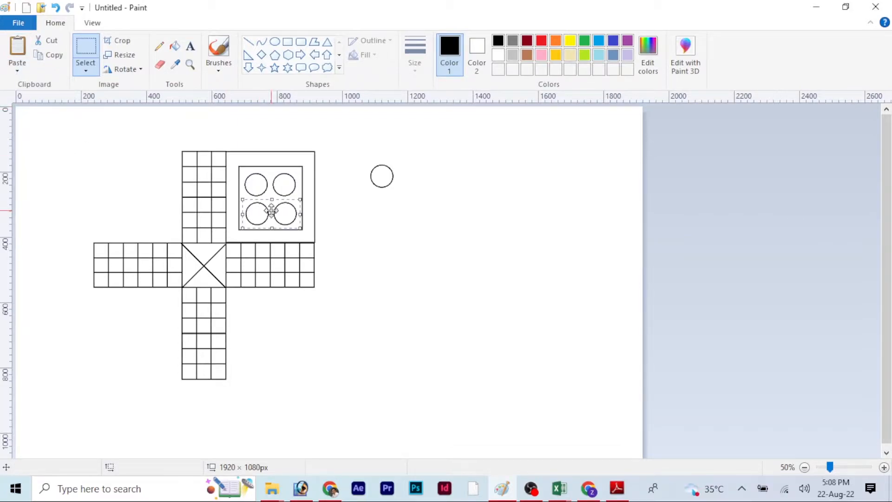
{"action": "left_click", "coordinate": [389, 227]}
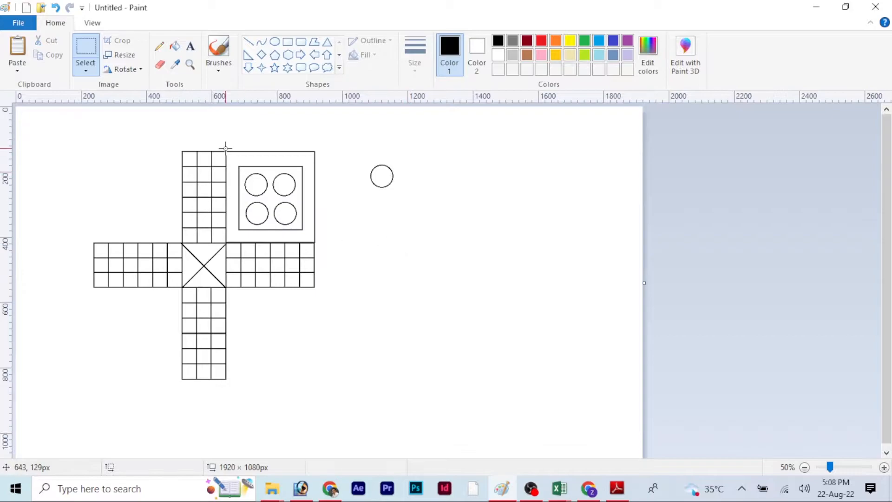
Copy the finished upper-right corner box with its four circles and place the duplicate in the cross's lower-right corner.
{"action": "left_click_drag", "start_coordinate": [227, 151], "coordinate": [295, 204]}
{"action": "left_click_drag", "start_coordinate": [314, 242], "coordinate": [314, 242]}
{"action": "left_click", "coordinate": [51, 56]}
{"action": "left_click", "coordinate": [18, 72]}
{"action": "left_click", "coordinate": [24, 85]}
{"action": "left_click_drag", "start_coordinate": [56, 139], "coordinate": [268, 319]}
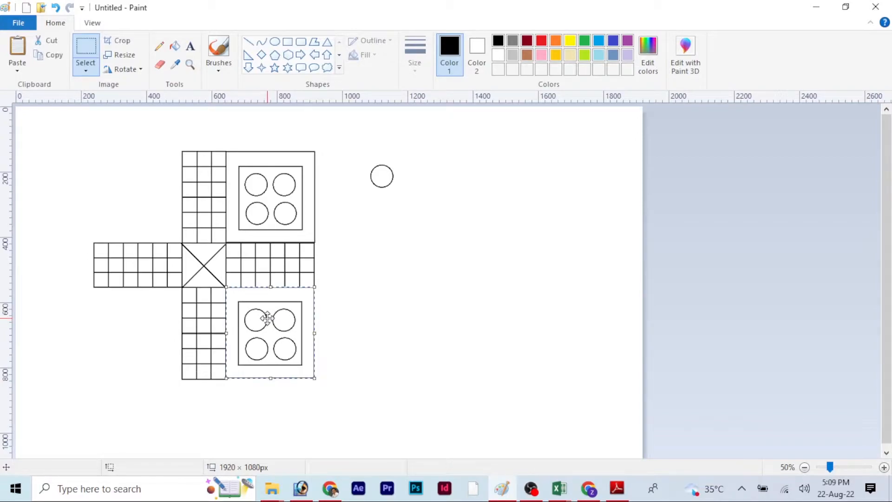
Paste another copy of the corner box with four circles into the cross's lower-left corner.
{"action": "left_click", "coordinate": [357, 295]}
{"action": "left_click", "coordinate": [17, 70]}
{"action": "left_click", "coordinate": [22, 84]}
{"action": "left_click_drag", "start_coordinate": [43, 138], "coordinate": [126, 319]}
Paste a further copy of the corner box with four circles into the cross's upper-left corner.
{"action": "left_click", "coordinate": [17, 70]}
{"action": "left_click", "coordinate": [31, 88]}
{"action": "left_click_drag", "start_coordinate": [46, 139], "coordinate": [131, 188]}
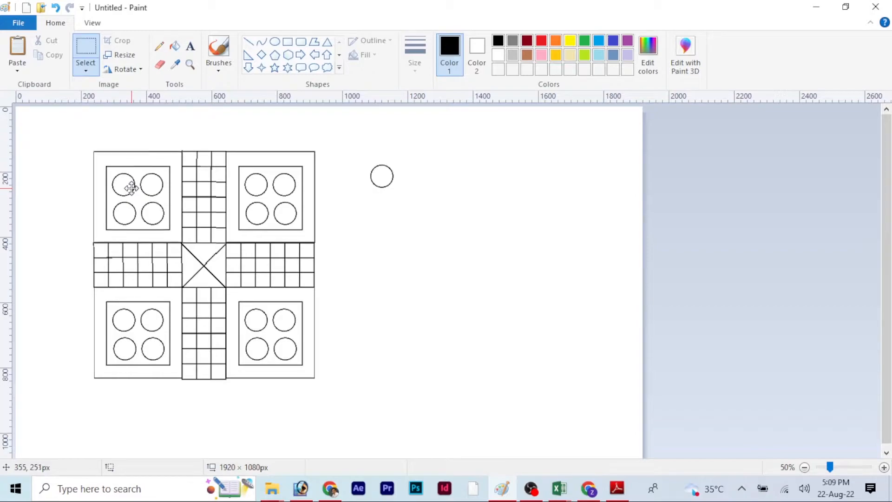
{"action": "left_click", "coordinate": [65, 186]}
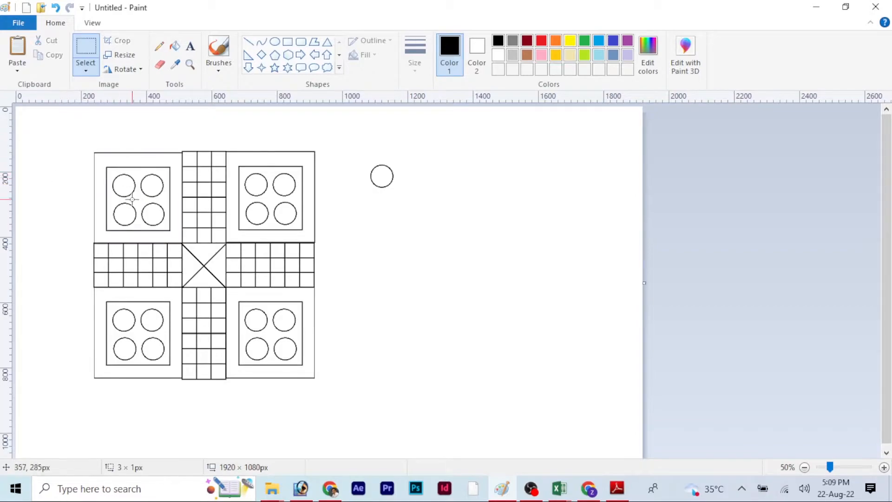
Try to outline the whole board with a black rectangle of about 683 × 697 px.
{"action": "left_click", "coordinate": [287, 42]}
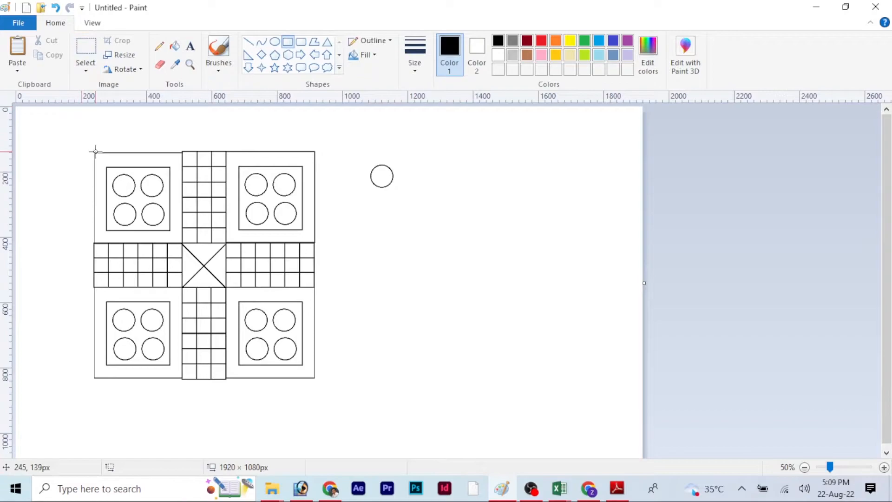
{"action": "left_click_drag", "start_coordinate": [93, 151], "coordinate": [317, 379]}
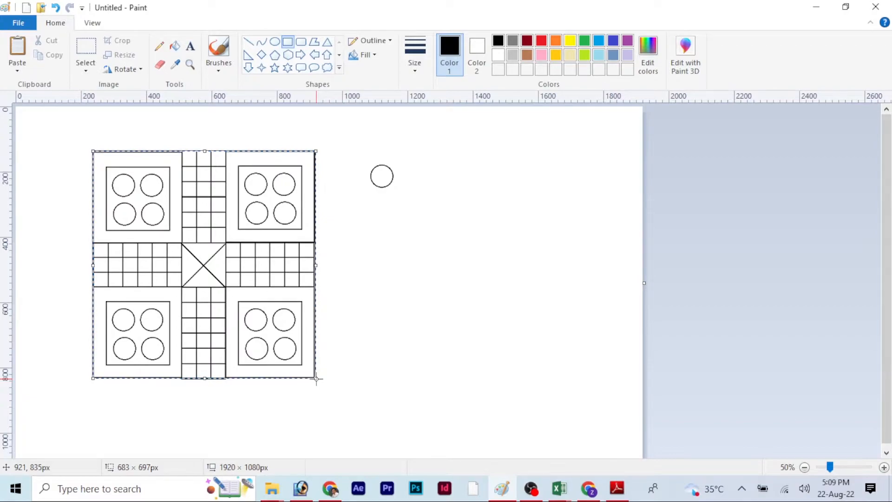
{"action": "left_click", "coordinate": [413, 67]}
{"action": "left_click", "coordinate": [385, 163]}
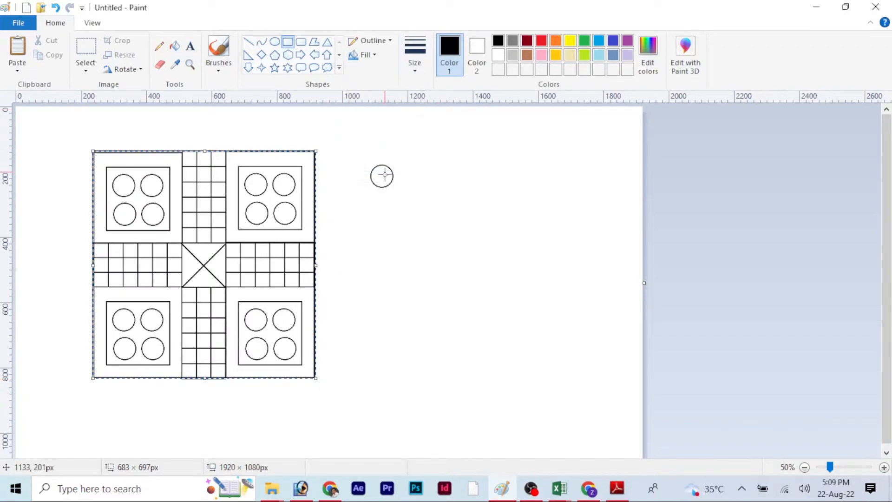
{"action": "left_click", "coordinate": [371, 231]}
{"action": "key", "text": "ctrl+z"}
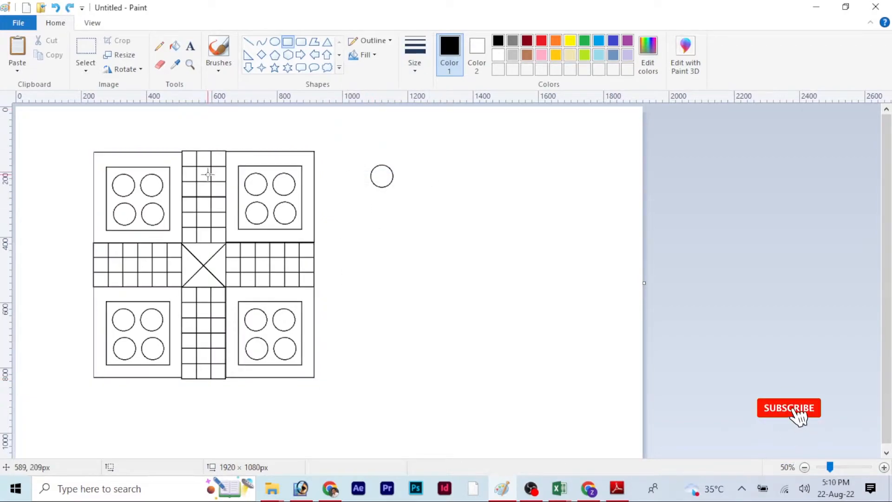
Outline the whole board with a thick black rectangle of about 675 × 699 px.
{"action": "left_click_drag", "start_coordinate": [93, 151], "coordinate": [313, 378]}
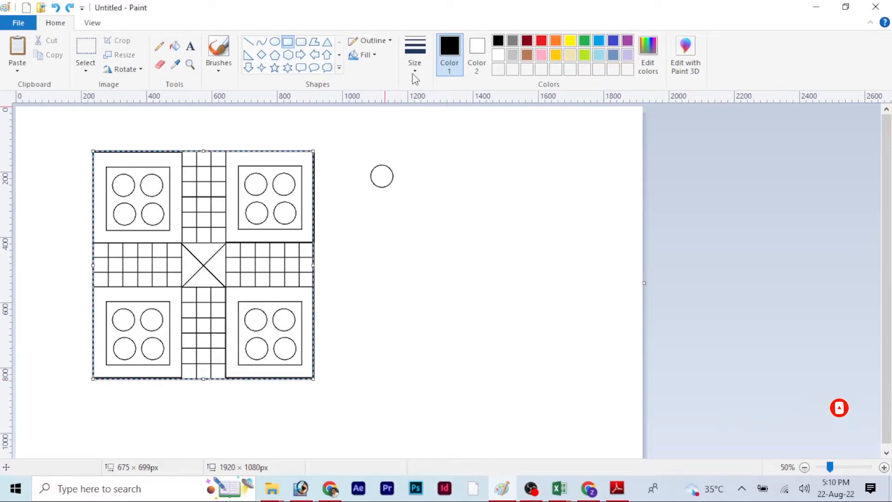
{"action": "left_click", "coordinate": [415, 55]}
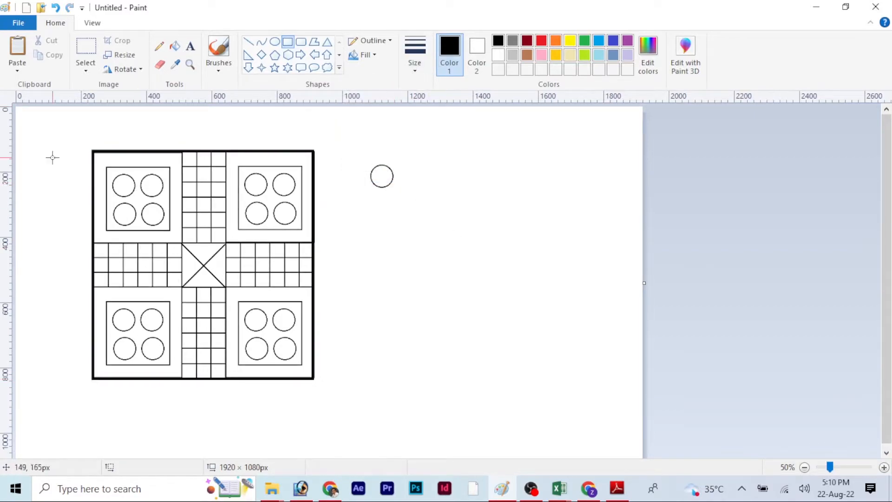
Fill the upper-right home box's four circles and its outer border area with red.
{"action": "left_click", "coordinate": [542, 41]}
{"action": "left_click", "coordinate": [174, 45]}
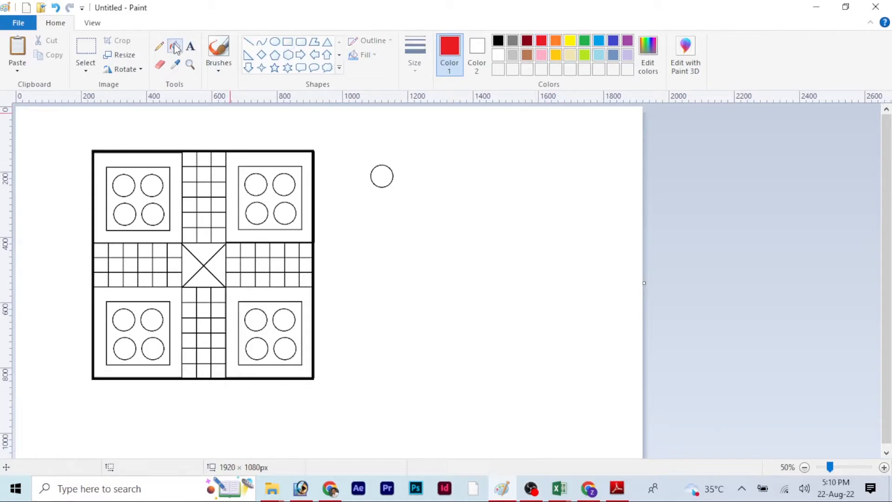
{"action": "left_click", "coordinate": [261, 182]}
{"action": "left_click", "coordinate": [283, 185]}
{"action": "left_click", "coordinate": [284, 213]}
{"action": "left_click", "coordinate": [257, 213]}
{"action": "left_click", "coordinate": [236, 190]}
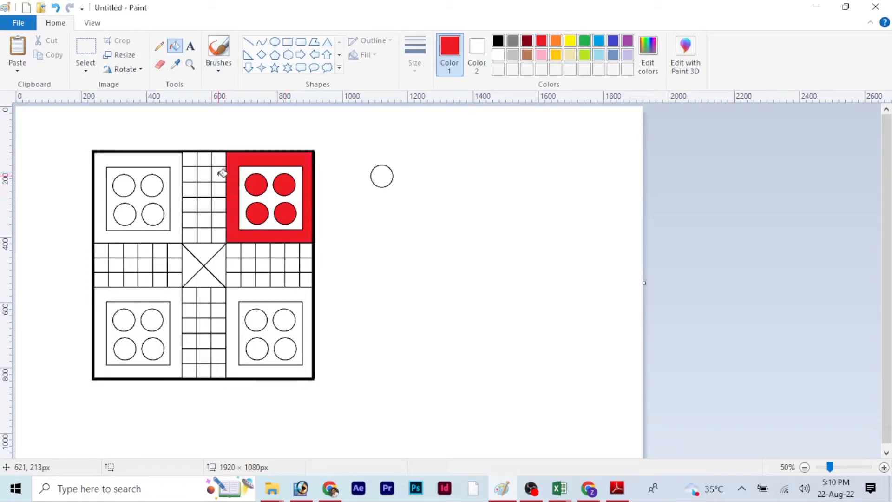
Fill the upper arm's start cell, its middle column below the outermost cell and the centre's upper triangle with red.
{"action": "left_click", "coordinate": [219, 174]}
{"action": "left_click", "coordinate": [205, 174]}
{"action": "left_click", "coordinate": [205, 189]}
{"action": "left_click", "coordinate": [204, 205]}
{"action": "left_click", "coordinate": [205, 220]}
{"action": "left_click", "coordinate": [205, 235]}
{"action": "left_click", "coordinate": [206, 254]}
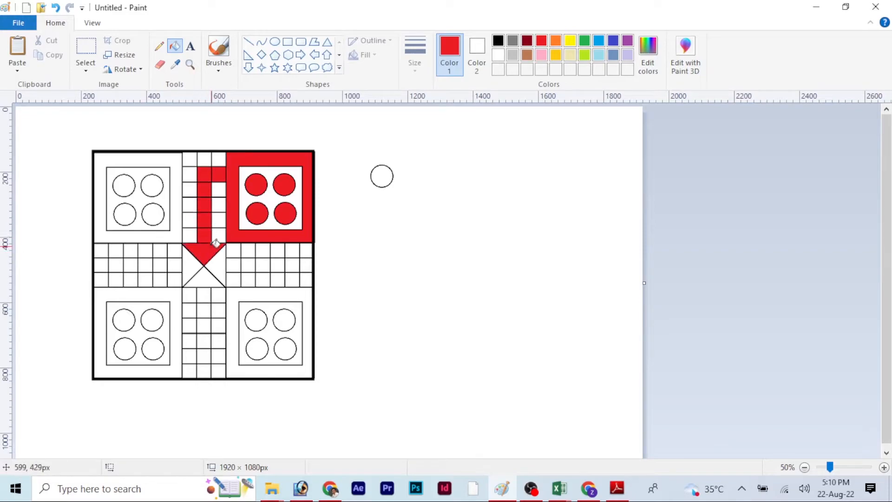
Fill the lower-left box's border area, the lower arm's start cell and middle column, and the centre's lower triangle with green.
{"action": "left_click", "coordinate": [585, 40]}
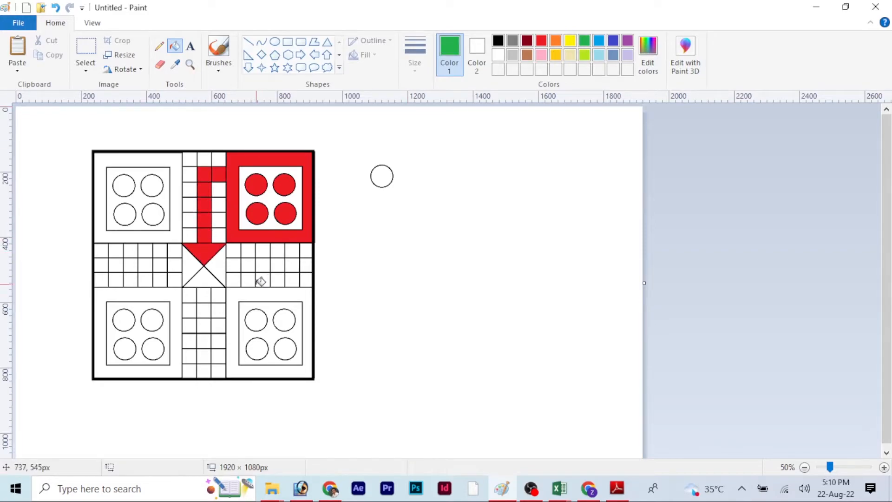
{"action": "left_click", "coordinate": [105, 311]}
{"action": "left_click", "coordinate": [204, 355]}
{"action": "left_click", "coordinate": [205, 340]}
{"action": "left_click", "coordinate": [205, 326]}
{"action": "left_click", "coordinate": [205, 311]}
{"action": "left_click", "coordinate": [204, 296]}
{"action": "left_click", "coordinate": [207, 276]}
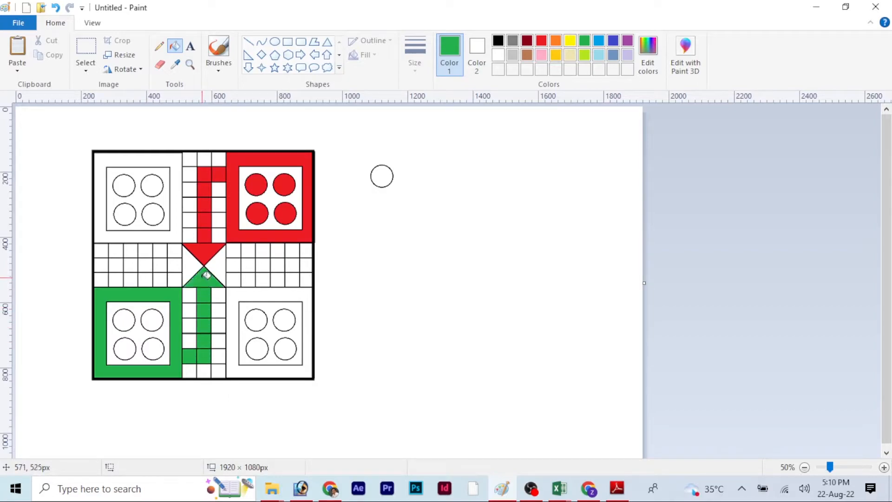
Fill the lower-right home box's outer border area and its four circles with yellow.
{"action": "left_click", "coordinate": [574, 41]}
{"action": "left_click", "coordinate": [311, 307]}
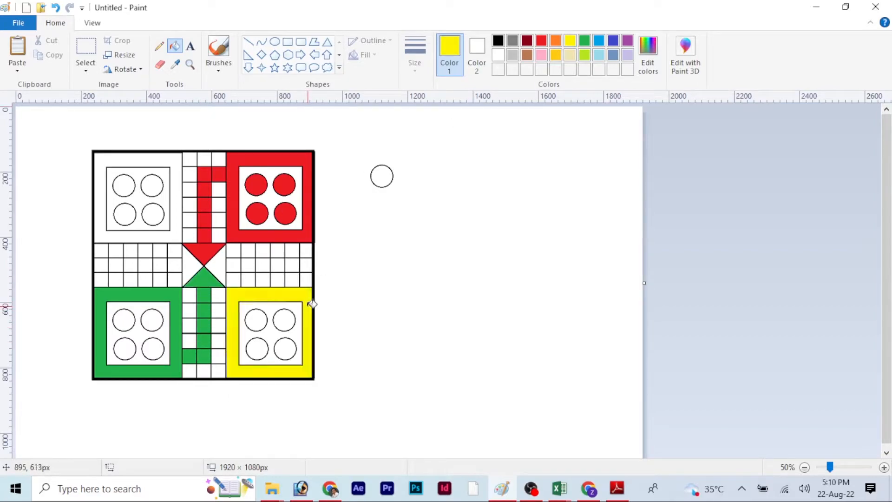
{"action": "left_click", "coordinate": [284, 320]}
{"action": "left_click", "coordinate": [285, 349]}
{"action": "left_click", "coordinate": [257, 348]}
{"action": "left_click", "coordinate": [256, 319]}
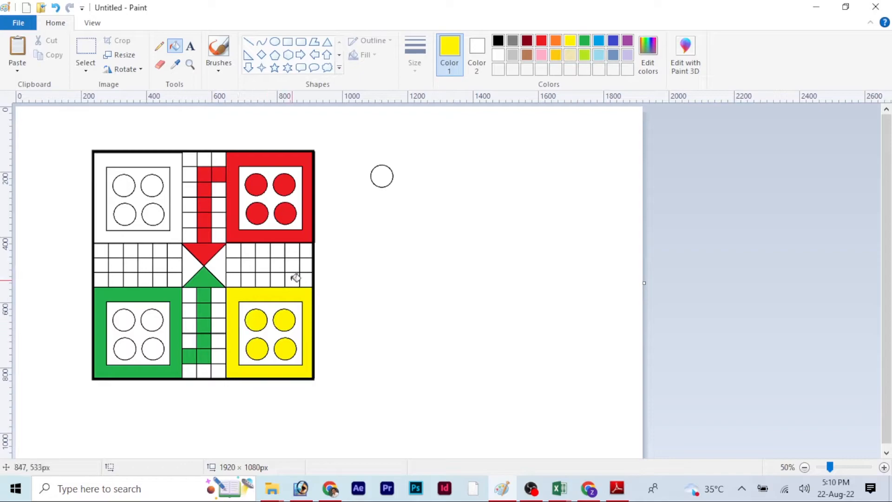
Fill the right arm's start cell, its middle row inside the outermost cell and the centre's right triangle with yellow.
{"action": "left_click", "coordinate": [293, 265]}
{"action": "left_click", "coordinate": [278, 265]}
{"action": "left_click", "coordinate": [234, 265]}
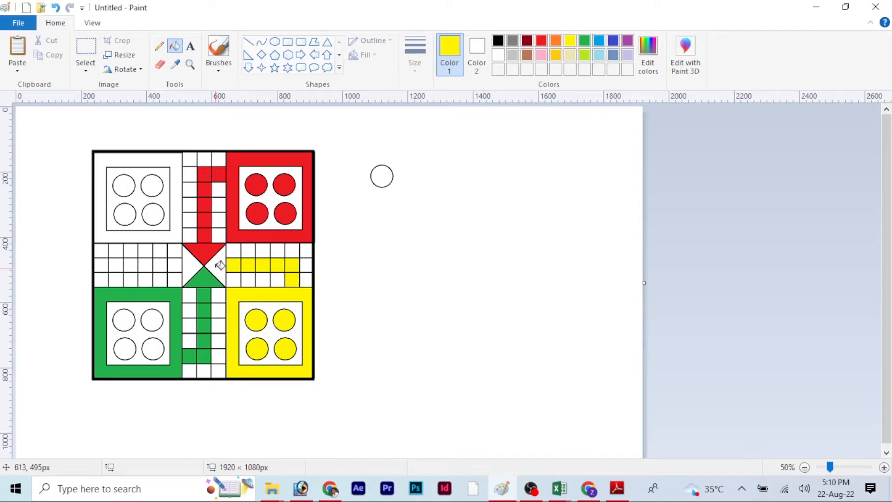
{"action": "left_click", "coordinate": [220, 264]}
Fill the four circles in the lower-left home box with green.
{"action": "left_click", "coordinate": [584, 41]}
{"action": "left_click", "coordinate": [152, 320]}
{"action": "left_click", "coordinate": [153, 348]}
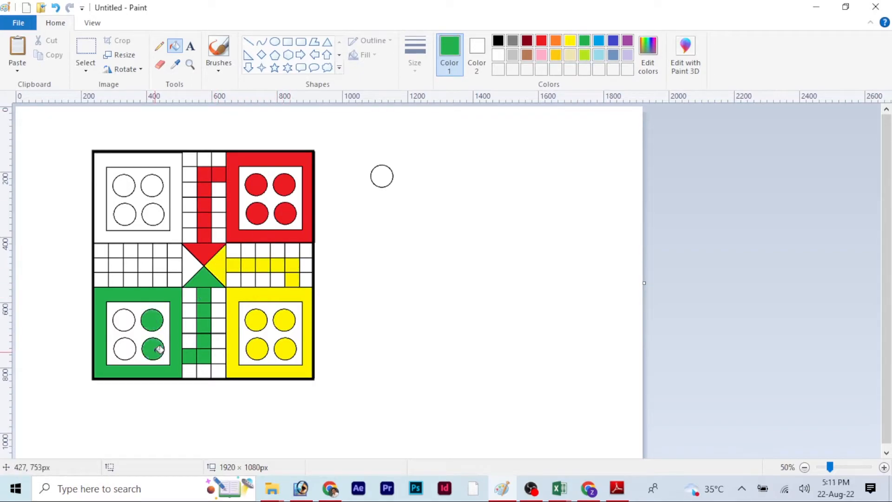
{"action": "left_click", "coordinate": [124, 348]}
{"action": "left_click", "coordinate": [124, 320]}
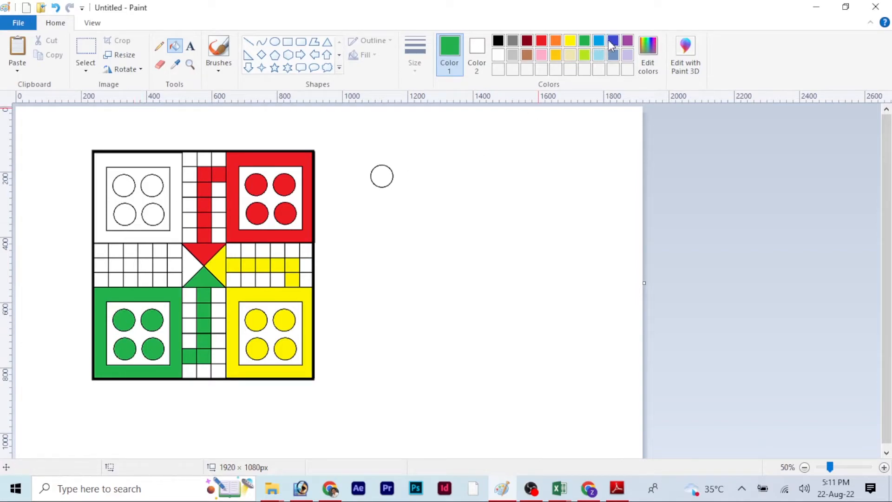
Fill the upper-left home box's outer border area and its four circles with light blue.
{"action": "left_click", "coordinate": [130, 161]}
{"action": "left_click", "coordinate": [124, 214]}
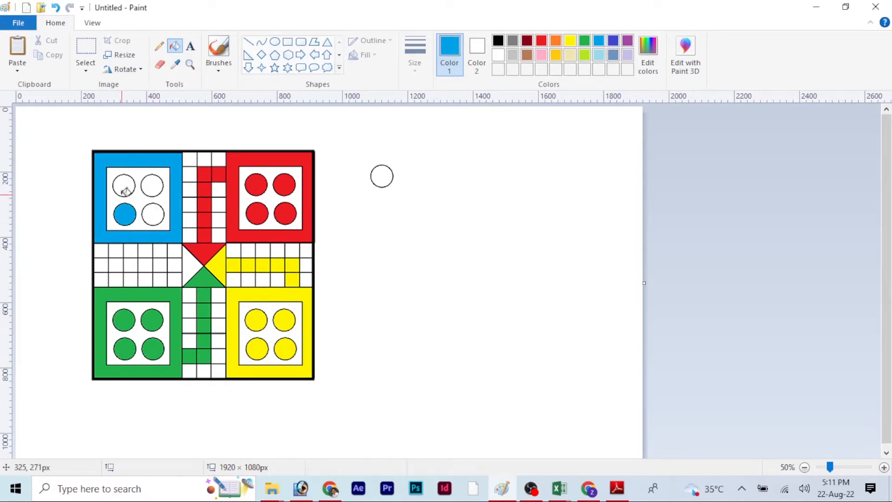
{"action": "left_click", "coordinate": [124, 185]}
{"action": "left_click", "coordinate": [154, 185]}
{"action": "left_click", "coordinate": [155, 212]}
Fill the left arm's start cell, its middle row inside the outermost cell and the centre's left triangle with light blue.
{"action": "left_click", "coordinate": [122, 251]}
{"action": "left_click", "coordinate": [122, 265]}
{"action": "left_click", "coordinate": [131, 265]}
{"action": "left_click", "coordinate": [145, 265]}
{"action": "left_click", "coordinate": [161, 265]}
{"action": "left_click", "coordinate": [175, 265]}
{"action": "left_click", "coordinate": [194, 264]}
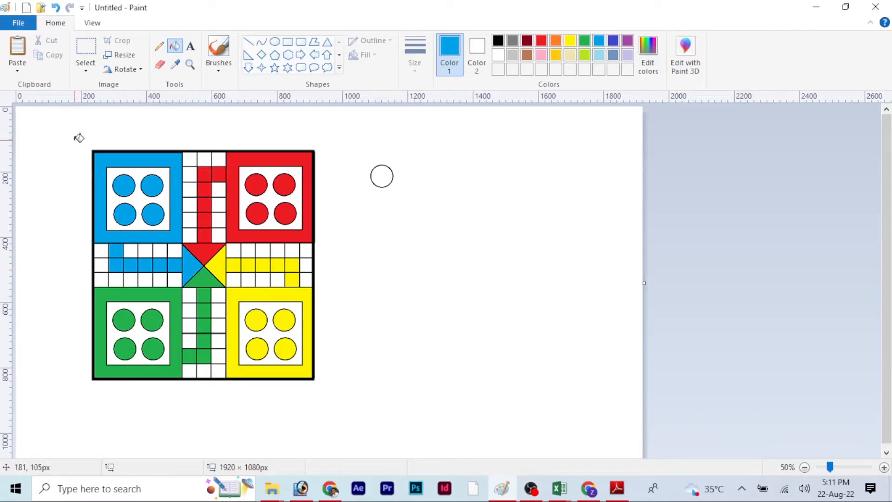
Draw a black five-point star of about 53 × 53 px to the right of the spare circle outside the board.
{"action": "left_click", "coordinate": [275, 68]}
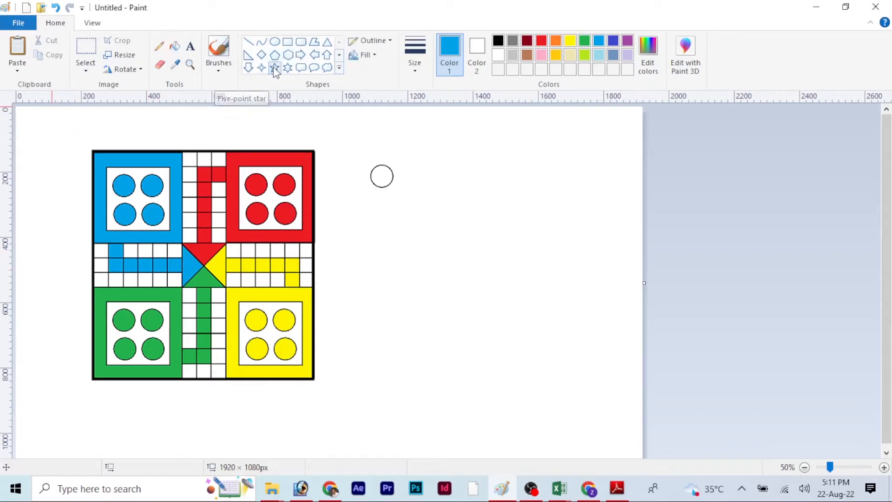
{"action": "left_click", "coordinate": [415, 70]}
{"action": "left_click", "coordinate": [389, 133]}
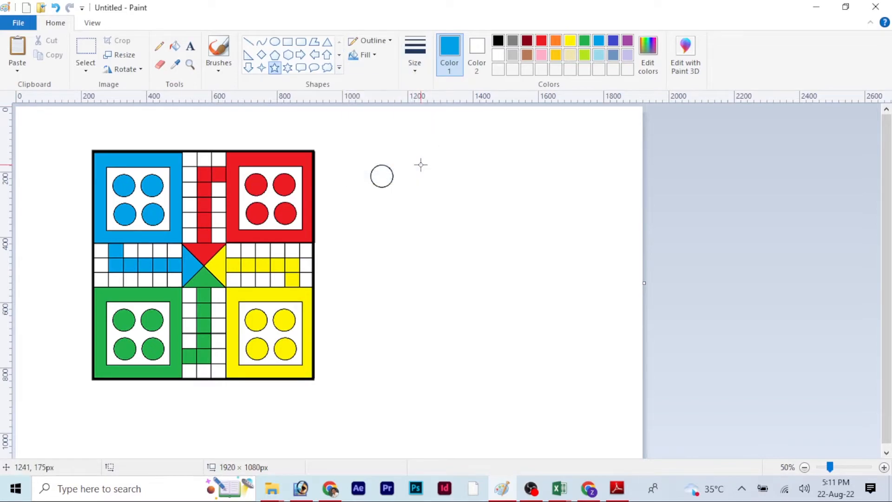
{"action": "left_click_drag", "start_coordinate": [433, 171], "coordinate": [445, 184]}
{"action": "left_click", "coordinate": [498, 41]}
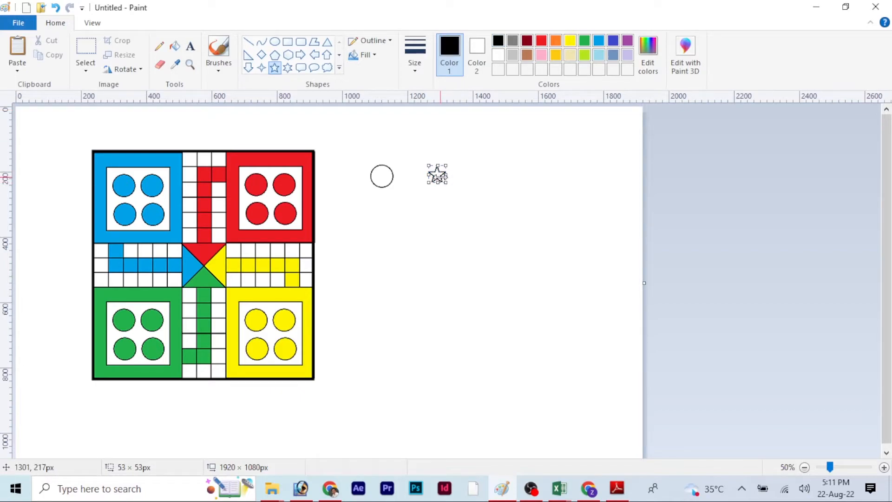
Delete the spare circle and the star outside the board on the right.
{"action": "left_click_drag", "start_coordinate": [359, 150], "coordinate": [482, 219]}
{"action": "key", "text": "ctrl+z"}
{"action": "left_click", "coordinate": [85, 49]}
{"action": "left_click_drag", "start_coordinate": [352, 139], "coordinate": [464, 208]}
{"action": "key", "text": "Delete"}
{"action": "left_click_drag", "start_coordinate": [396, 179], "coordinate": [412, 197]}
{"action": "left_click", "coordinate": [417, 170]}
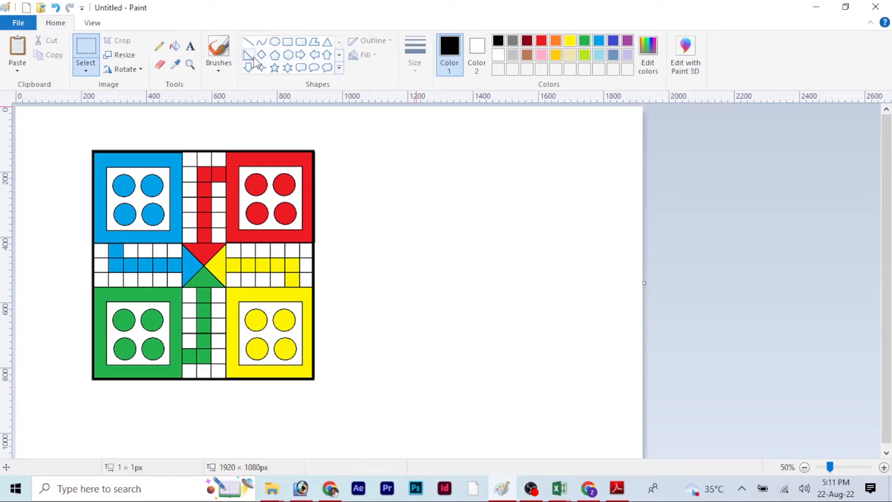
Draw a black six-point star of about 55 × 55 px and place it outside the board on the left.
{"action": "left_click", "coordinate": [288, 67]}
{"action": "left_click_drag", "start_coordinate": [399, 158], "coordinate": [417, 176]}
{"action": "left_click", "coordinate": [884, 467]}
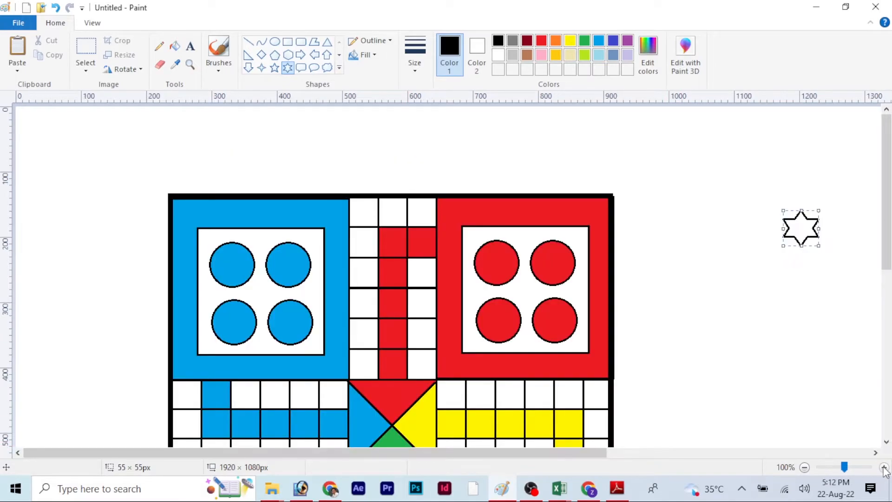
{"action": "left_click_drag", "start_coordinate": [801, 229], "coordinate": [110, 207]}
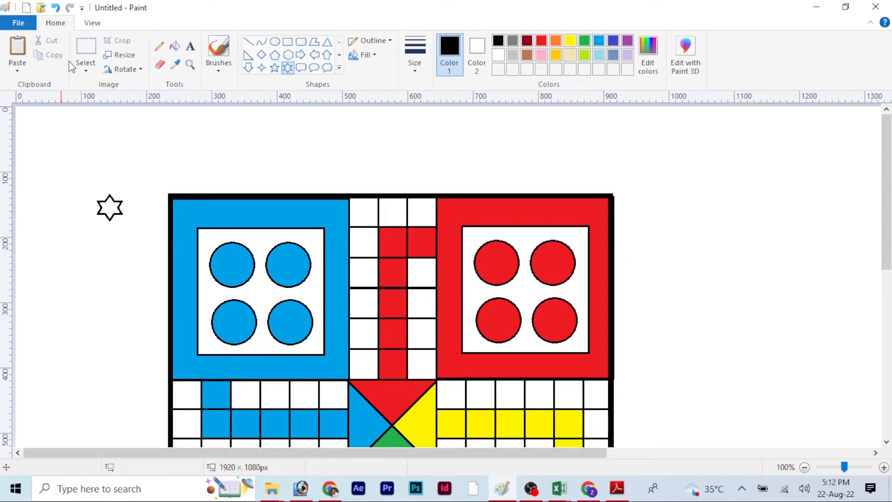
Copy the six-point star and place the duplicate in the third cell of the upper arm's left column.
{"action": "left_click", "coordinate": [86, 69]}
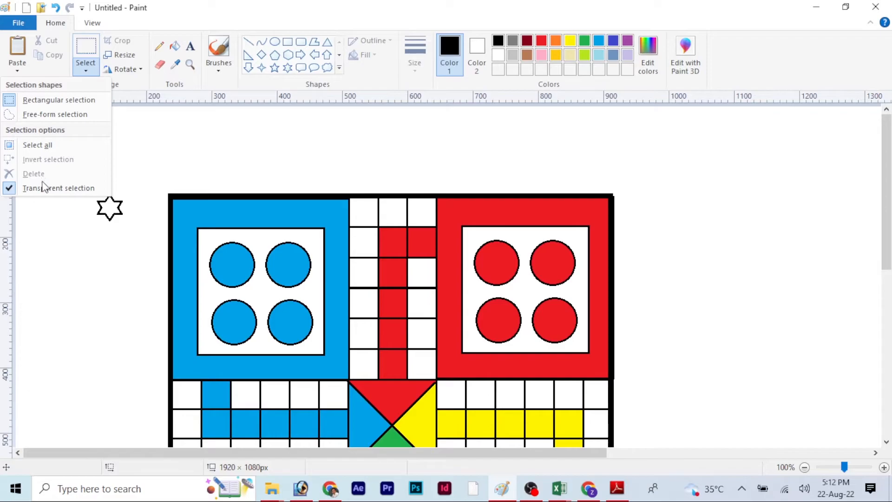
{"action": "left_click", "coordinate": [151, 141]}
{"action": "left_click_drag", "start_coordinate": [93, 189], "coordinate": [128, 226]}
{"action": "left_click", "coordinate": [50, 55]}
{"action": "left_click", "coordinate": [17, 70]}
{"action": "left_click", "coordinate": [21, 77]}
{"action": "left_click_drag", "start_coordinate": [36, 127], "coordinate": [380, 287]}
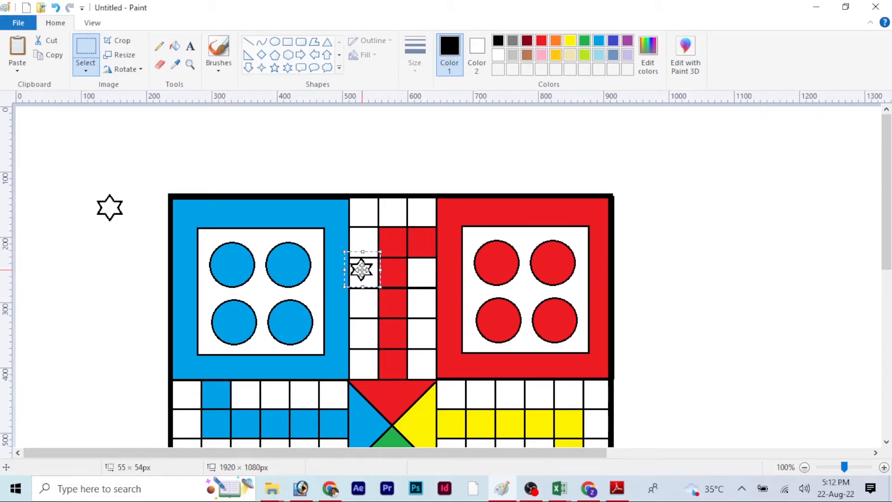
Delete the pasted six-point star and the original outside the board.
{"action": "key", "text": "Delete"}
{"action": "left_click_drag", "start_coordinate": [88, 181], "coordinate": [132, 225]}
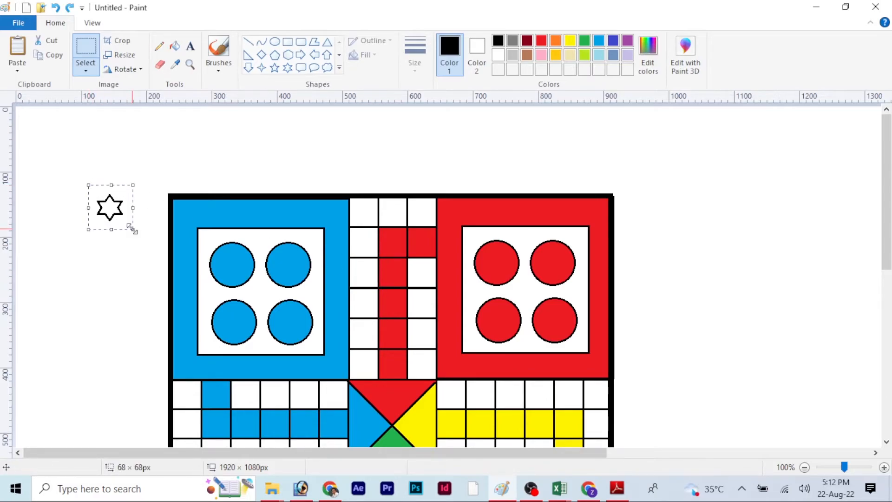
{"action": "key", "text": "Delete"}
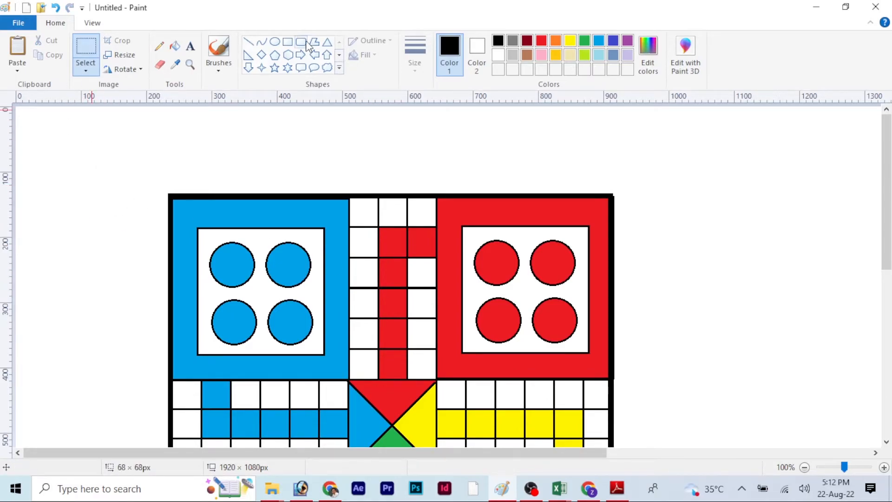
Draw a thin five-point star left of the board and place a copy in the third cell of the upper arm's left column.
{"action": "left_click", "coordinate": [287, 67]}
{"action": "left_click_drag", "start_coordinate": [64, 180], "coordinate": [79, 201]}
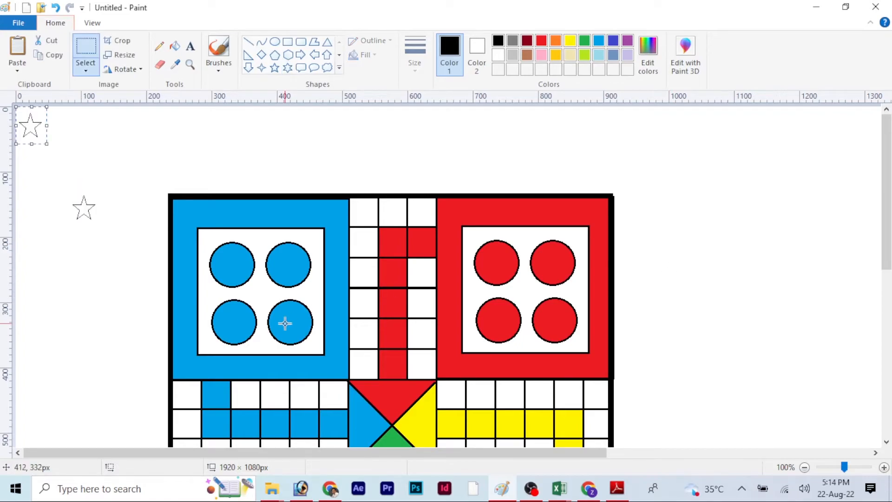
{"action": "key", "text": "alt"}
{"action": "left_click_drag", "start_coordinate": [30, 125], "coordinate": [364, 274]}
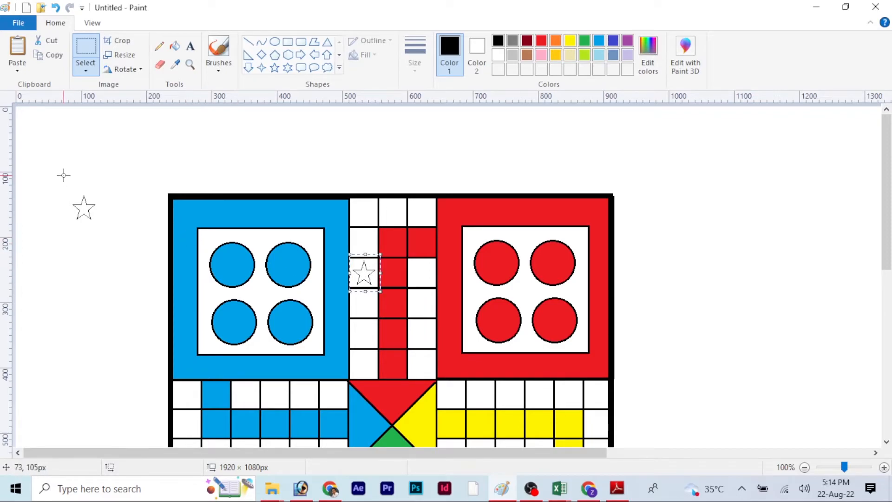
Paste another five-point star into the third cell from the outer edge of the left arm's bottom row.
{"action": "left_click", "coordinate": [18, 70]}
{"action": "left_click", "coordinate": [42, 85]}
{"action": "left_click_drag", "start_coordinate": [30, 126], "coordinate": [95, 283]}
{"action": "left_click_drag", "start_coordinate": [886, 243], "coordinate": [888, 289]}
{"action": "left_click_drag", "start_coordinate": [95, 181], "coordinate": [244, 352]}
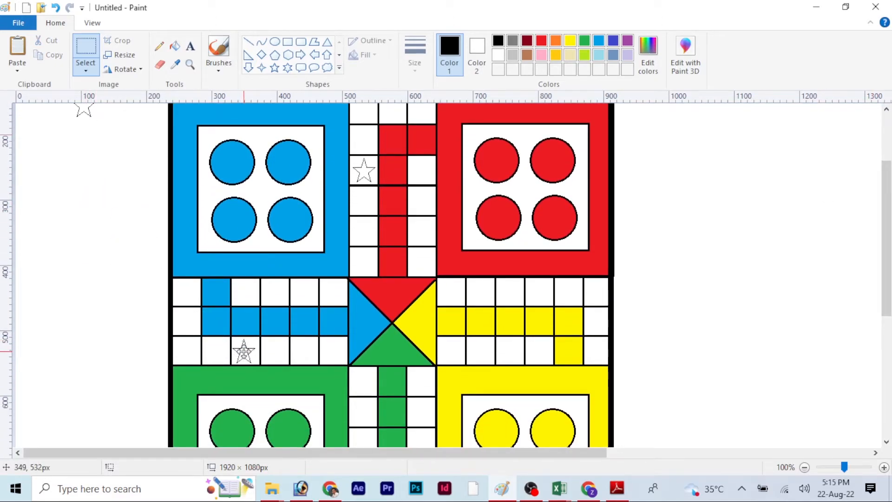
Paste another five-point star into the third cell from the outer edge of the right arm's top row.
{"action": "left_click", "coordinate": [19, 68]}
{"action": "left_click", "coordinate": [42, 85]}
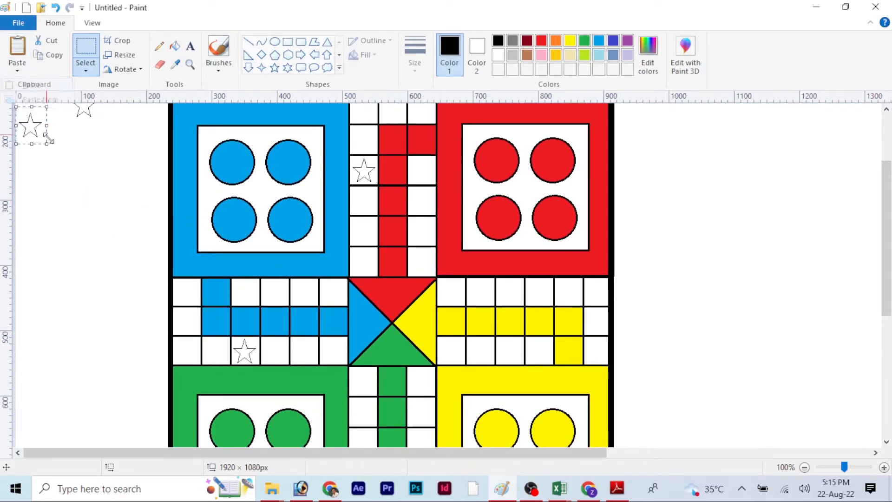
{"action": "left_click_drag", "start_coordinate": [30, 126], "coordinate": [539, 293]}
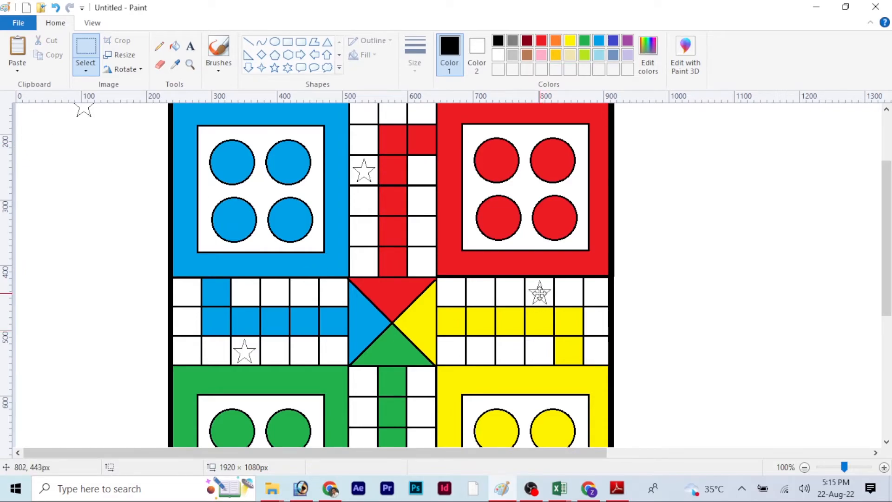
Paste another five-point star into the third cell from the outer edge of the lower arm's right column.
{"action": "left_click_drag", "start_coordinate": [887, 223], "coordinate": [887, 299]}
{"action": "left_click", "coordinate": [19, 67]}
{"action": "left_click", "coordinate": [33, 79]}
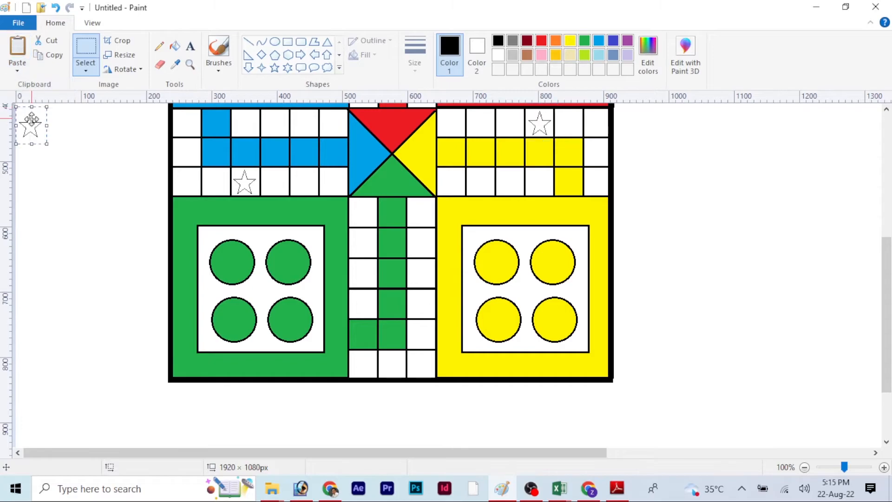
{"action": "left_click_drag", "start_coordinate": [29, 125], "coordinate": [420, 300]}
{"action": "left_click", "coordinate": [705, 189]}
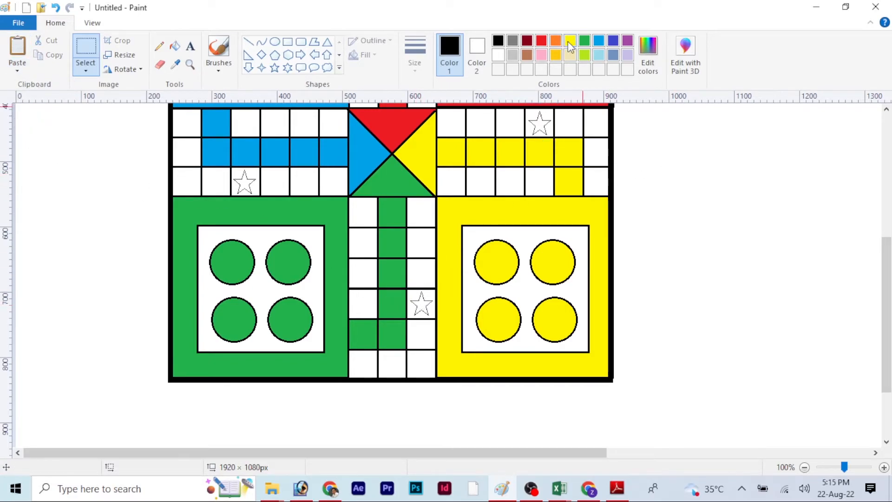
Fill the lower arm's star yellow, the left arm's green, the right arm's red and the upper arm's blue.
{"action": "left_click", "coordinate": [570, 40]}
{"action": "left_click", "coordinate": [178, 47]}
{"action": "left_click", "coordinate": [421, 307]}
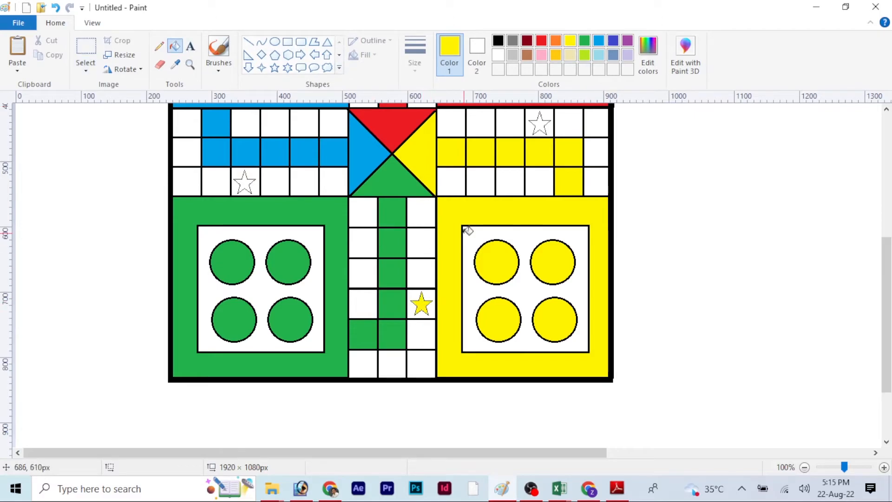
{"action": "left_click", "coordinate": [245, 182]}
{"action": "left_click_drag", "start_coordinate": [886, 260], "coordinate": [886, 189]}
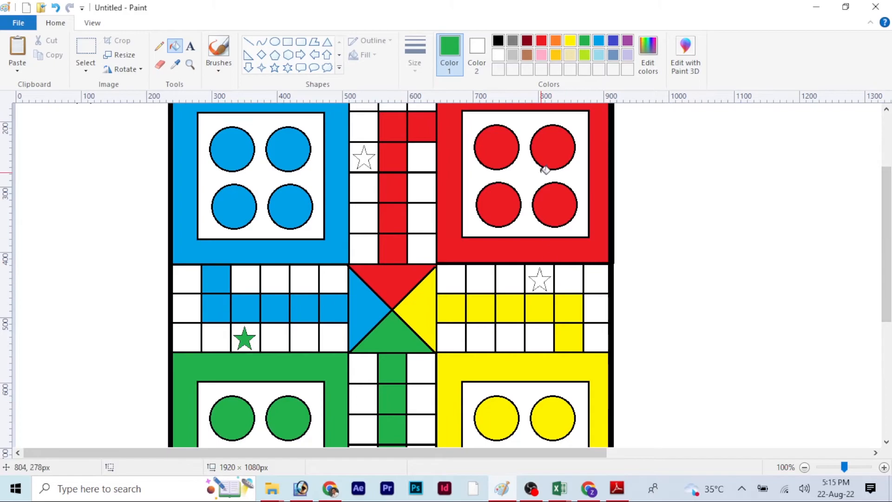
{"action": "left_click", "coordinate": [544, 41]}
{"action": "left_click", "coordinate": [539, 280]}
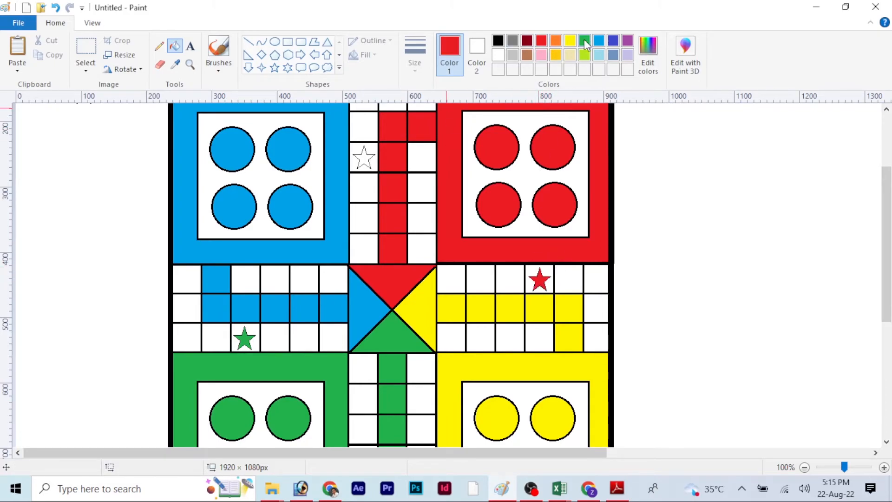
{"action": "left_click", "coordinate": [599, 41]}
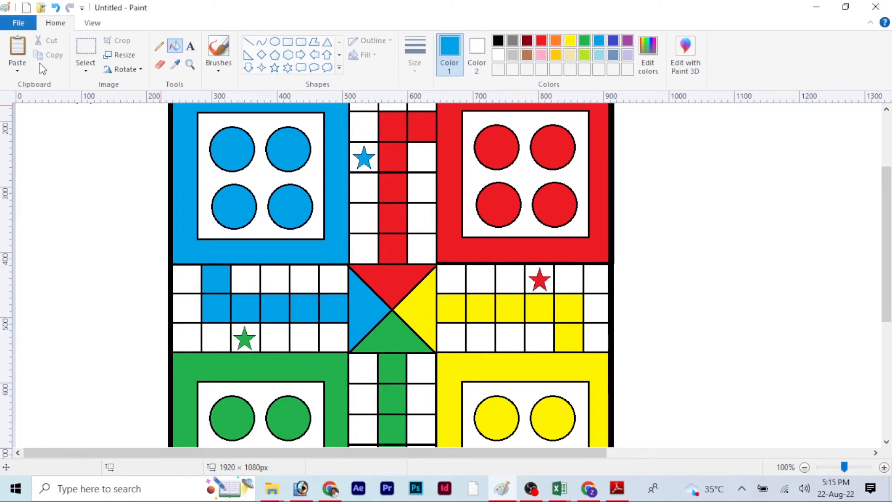
Draw a 30 × 30 px blue-outlined down arrow outside the board and move it into the upper arm's outermost middle cell.
{"action": "left_click", "coordinate": [248, 67]}
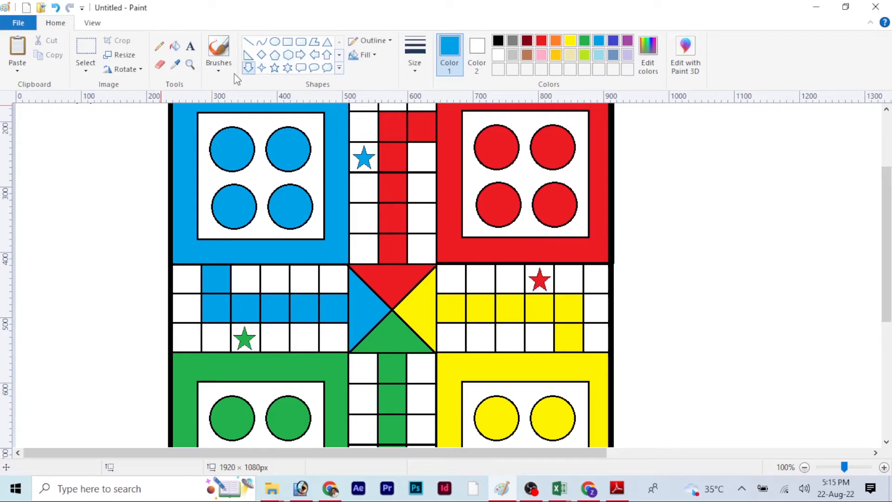
{"action": "left_click_drag", "start_coordinate": [59, 145], "coordinate": [73, 161]}
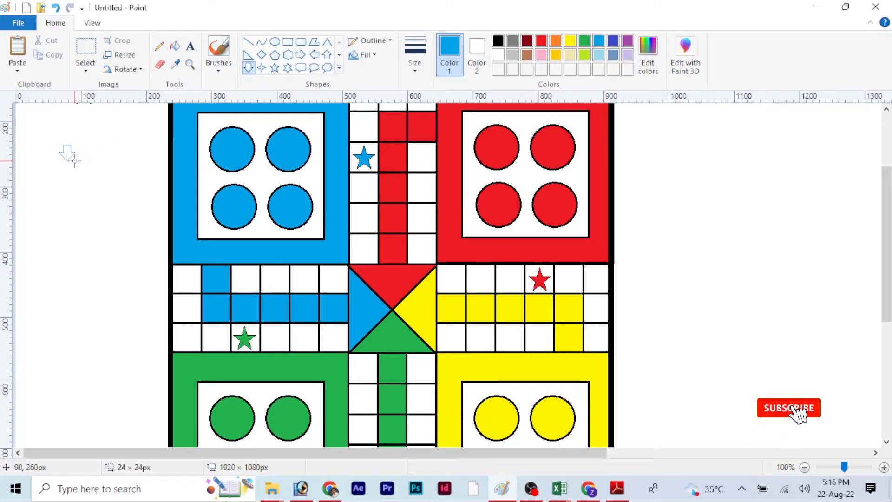
{"action": "key", "text": "ctrl+z"}
{"action": "left_click_drag", "start_coordinate": [60, 148], "coordinate": [80, 165]}
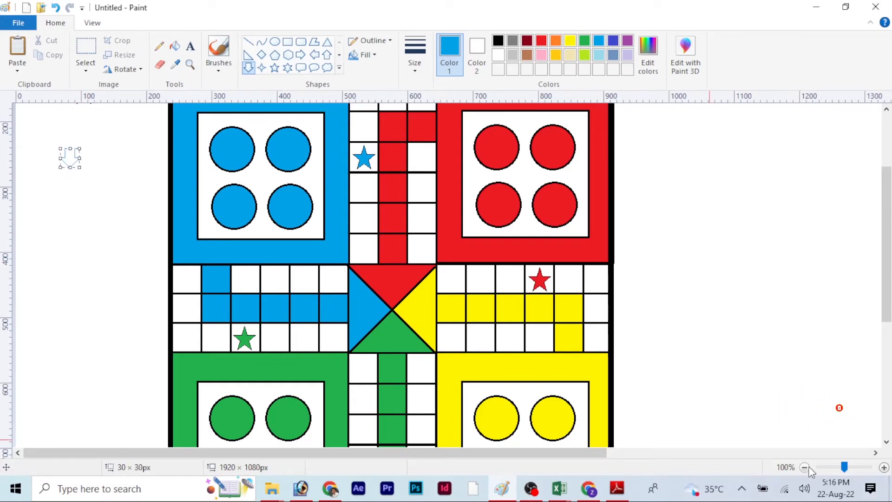
{"action": "scroll", "coordinate": [564, 371], "scroll_direction": "down", "scroll_amount": 1}
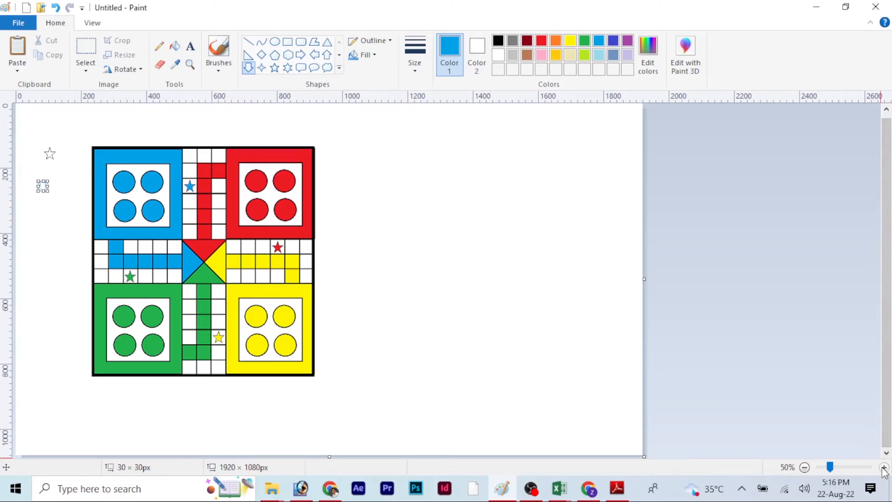
{"action": "scroll", "coordinate": [489, 306], "scroll_direction": "up", "scroll_amount": 1}
{"action": "mouse_move", "coordinate": [103, 230]}
{"action": "left_mouse_down"}
{"action": "mouse_move", "coordinate": [119, 249]}
{"action": "mouse_move", "coordinate": [328, 224]}
{"action": "mouse_move", "coordinate": [393, 205]}
{"action": "left_mouse_up"}
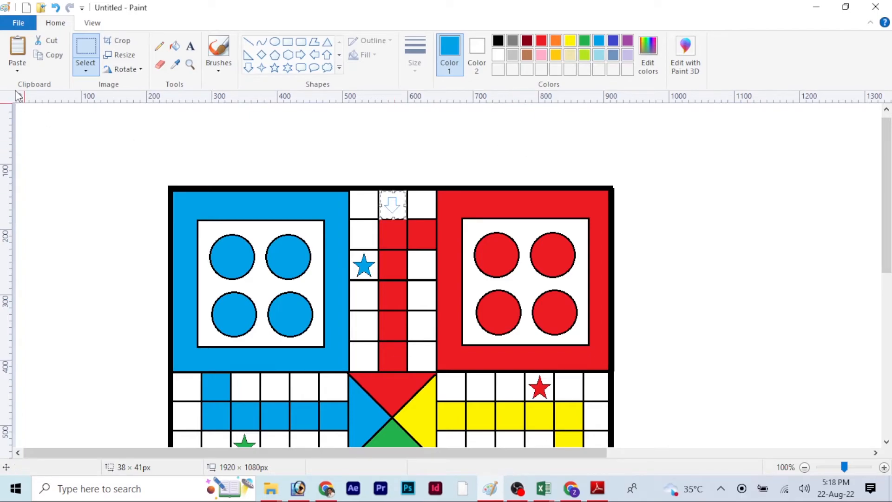
Paste a copy of the arrow into the right arm's outermost middle cell and rotate it right 90° to point inward.
{"action": "left_click", "coordinate": [18, 70]}
{"action": "left_click", "coordinate": [23, 86]}
{"action": "left_click_drag", "start_coordinate": [28, 121], "coordinate": [100, 206]}
{"action": "left_click", "coordinate": [229, 145]}
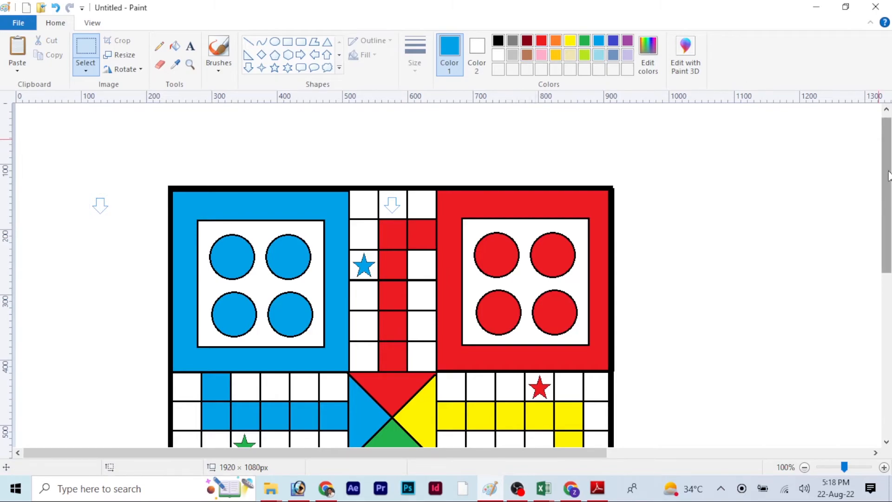
{"action": "scroll", "coordinate": [231, 153], "scroll_direction": "down", "scroll_amount": 3}
{"action": "left_click_drag", "start_coordinate": [88, 123], "coordinate": [596, 345]}
{"action": "left_click", "coordinate": [143, 69]}
{"action": "left_click", "coordinate": [120, 86]}
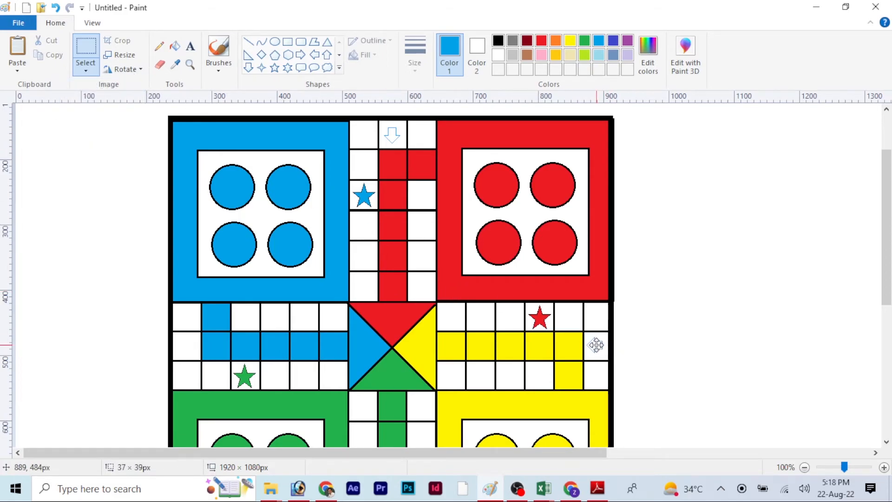
Paste another arrow into the left arm's outermost middle cell and rotate it left 90° to point inward.
{"action": "left_click", "coordinate": [17, 69]}
{"action": "left_click", "coordinate": [28, 84]}
{"action": "left_click_drag", "start_coordinate": [35, 121], "coordinate": [187, 345]}
{"action": "left_click", "coordinate": [123, 69]}
{"action": "left_click", "coordinate": [120, 103]}
Paste another copy of the down arrow and place it in the empty area beside the blue home.
{"action": "left_click", "coordinate": [17, 69]}
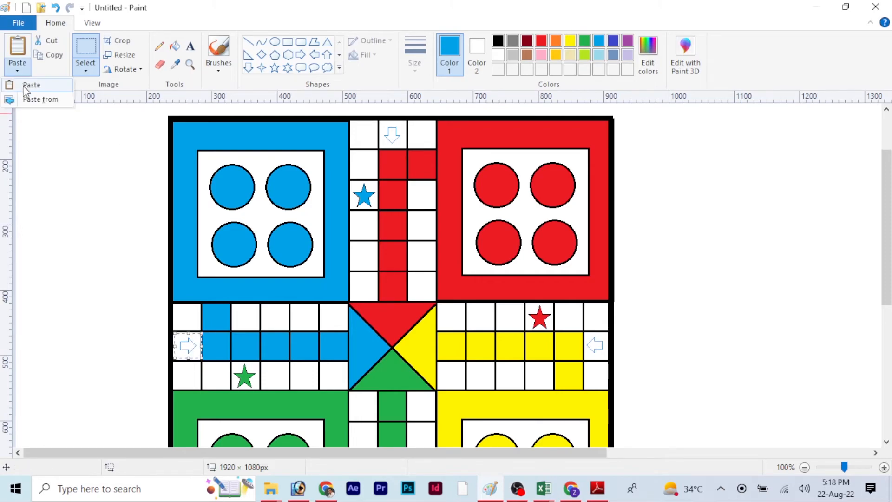
{"action": "left_click", "coordinate": [27, 84]}
{"action": "left_click_drag", "start_coordinate": [28, 121], "coordinate": [76, 184]}
Try reorienting the pasted arrow with a horizontal flip and 90° rotations to the left and right.
{"action": "left_click", "coordinate": [140, 69]}
{"action": "left_click", "coordinate": [115, 145]}
{"action": "left_click", "coordinate": [139, 69]}
{"action": "left_click", "coordinate": [117, 104]}
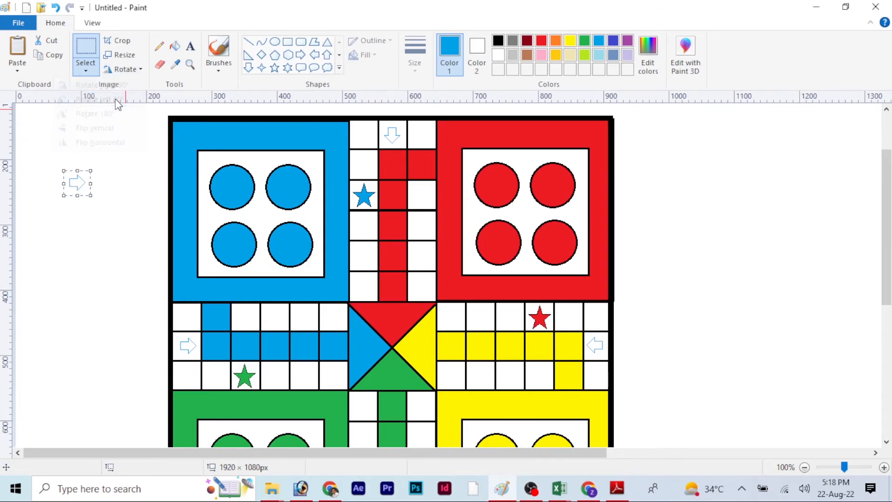
{"action": "left_click", "coordinate": [138, 69]}
{"action": "left_click", "coordinate": [122, 87]}
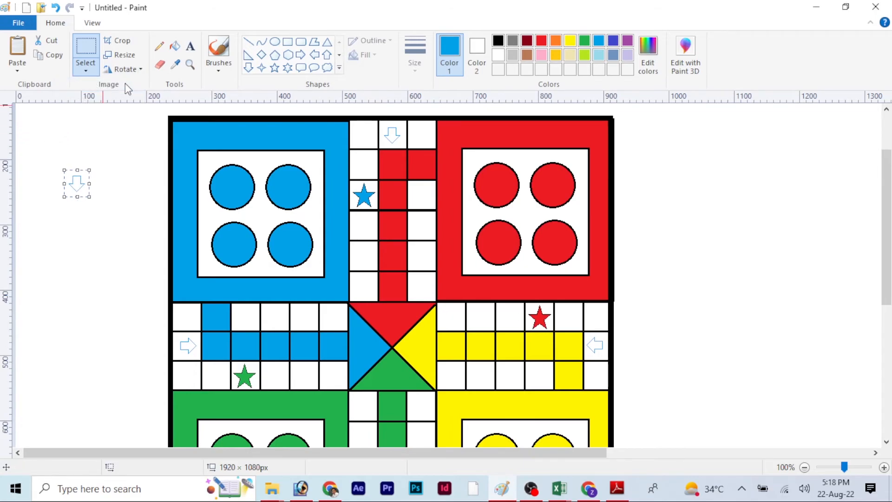
Flip the pasted arrow vertically and move it into the lower arm's outermost middle cell.
{"action": "left_click", "coordinate": [141, 69]}
{"action": "left_click", "coordinate": [104, 130]}
{"action": "left_click_drag", "start_coordinate": [75, 183], "coordinate": [657, 345]}
{"action": "left_click_drag", "start_coordinate": [887, 213], "coordinate": [887, 286]}
{"action": "left_click_drag", "start_coordinate": [656, 183], "coordinate": [392, 396]}
{"action": "left_click", "coordinate": [745, 209]}
Fill the lower arm's arrow green, the right arm's yellow, the left arm's blue and the upper arm's red.
{"action": "left_click", "coordinate": [584, 40]}
{"action": "left_click", "coordinate": [175, 46]}
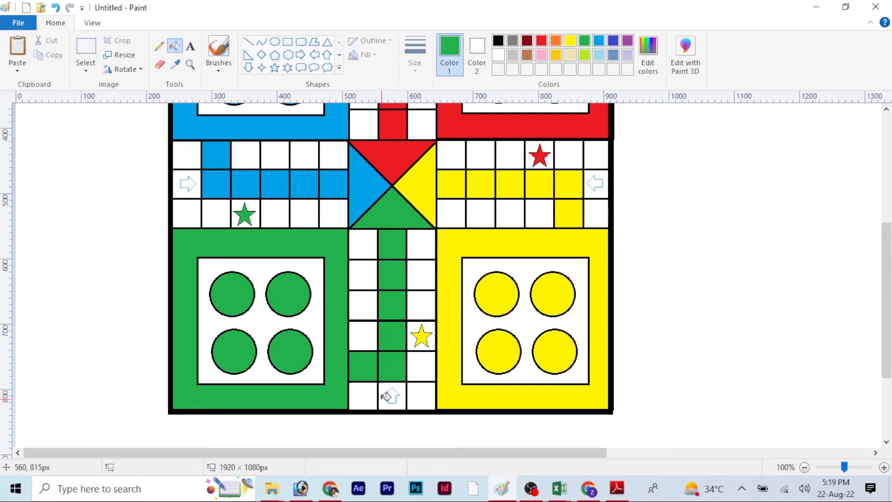
{"action": "scroll", "coordinate": [886, 297], "scroll_direction": "up", "scroll_amount": 5}
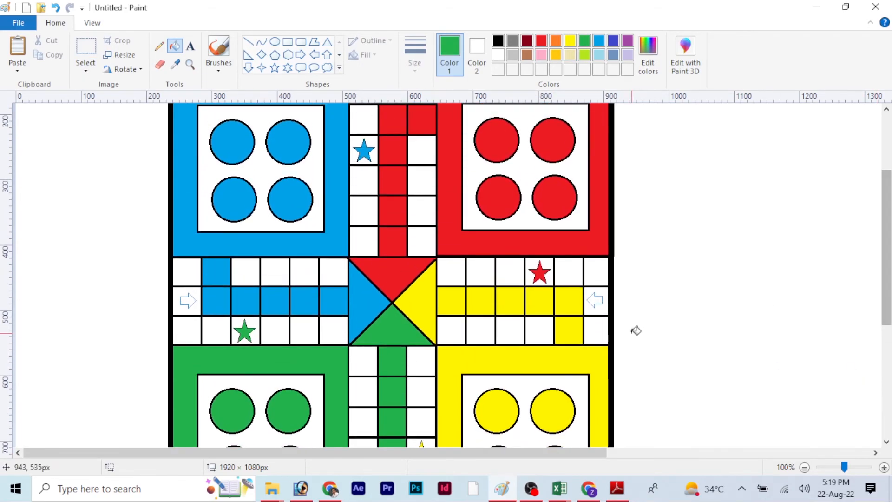
{"action": "left_click", "coordinate": [571, 41]}
{"action": "left_click", "coordinate": [596, 300]}
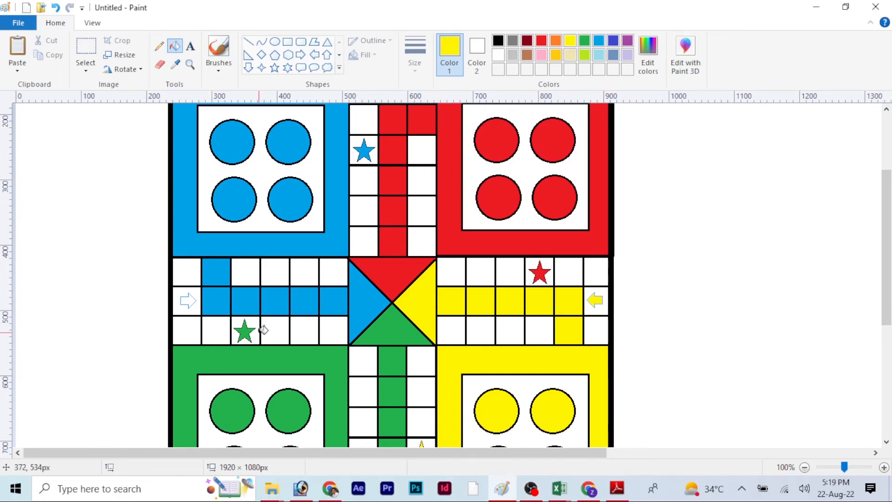
{"action": "left_click", "coordinate": [586, 42]}
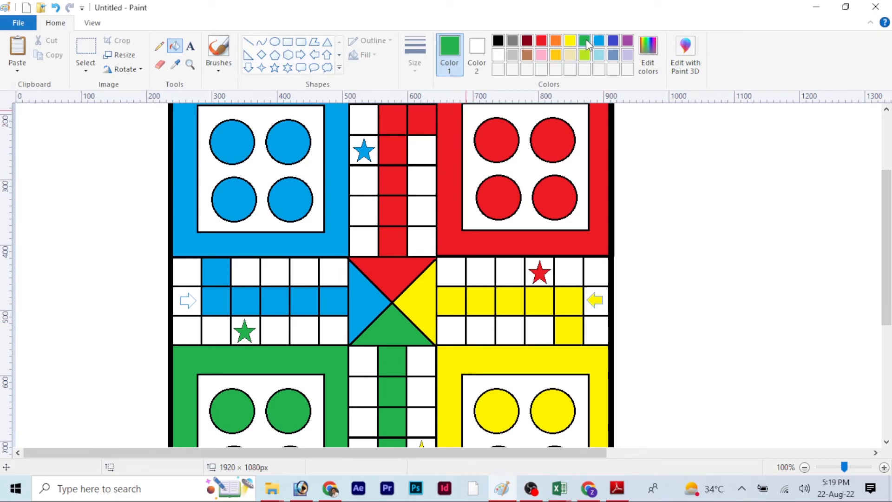
{"action": "left_click", "coordinate": [192, 296]}
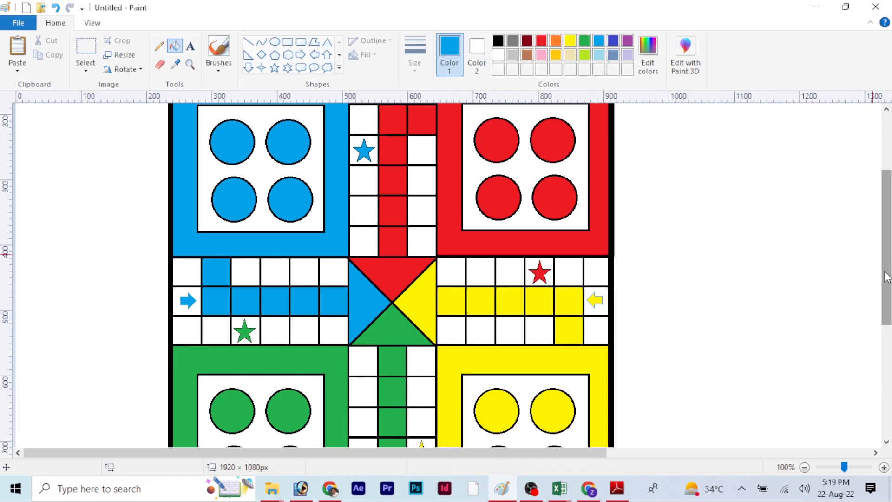
{"action": "scroll", "coordinate": [888, 279], "scroll_direction": "up", "scroll_amount": 5}
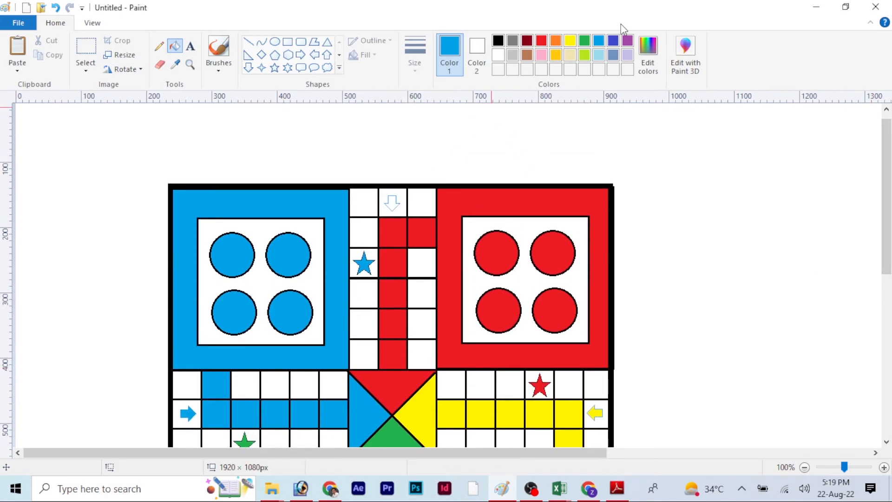
{"action": "left_click", "coordinate": [541, 41]}
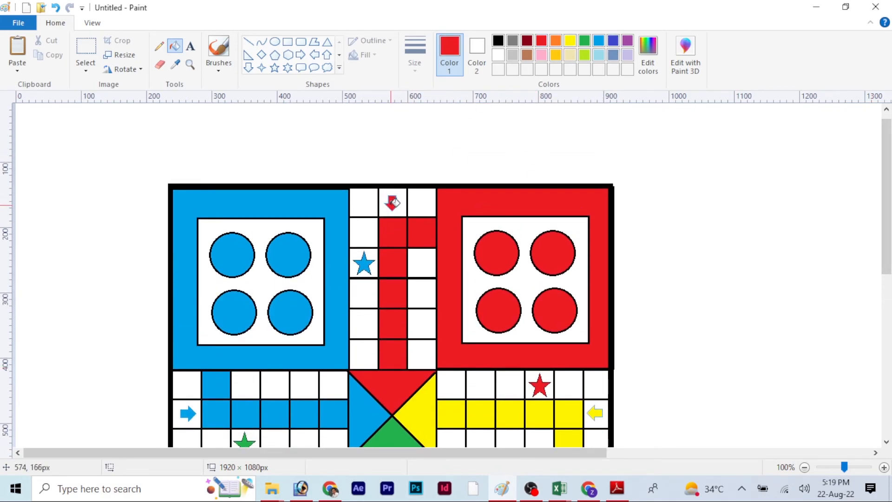
Select the whole board and move it slightly down and to the right on the canvas.
{"action": "left_click", "coordinate": [804, 467]}
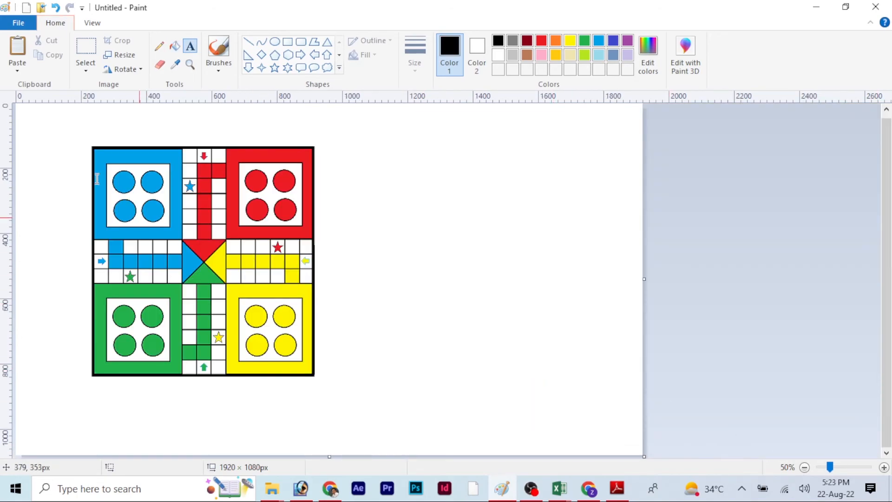
{"action": "left_click", "coordinate": [86, 46]}
{"action": "left_click_drag", "start_coordinate": [85, 141], "coordinate": [327, 379]}
{"action": "left_click_drag", "start_coordinate": [228, 276], "coordinate": [242, 296]}
{"action": "left_click", "coordinate": [466, 221]}
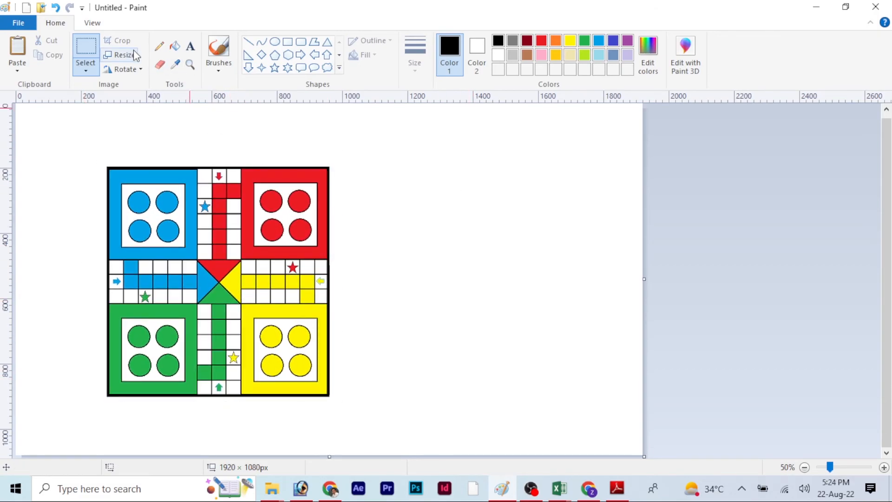
Add the title "LUDO GAME" in black bold Arial Black, size 72, and position it directly above the board.
{"action": "left_click", "coordinate": [190, 46]}
{"action": "left_click", "coordinate": [366, 161]}
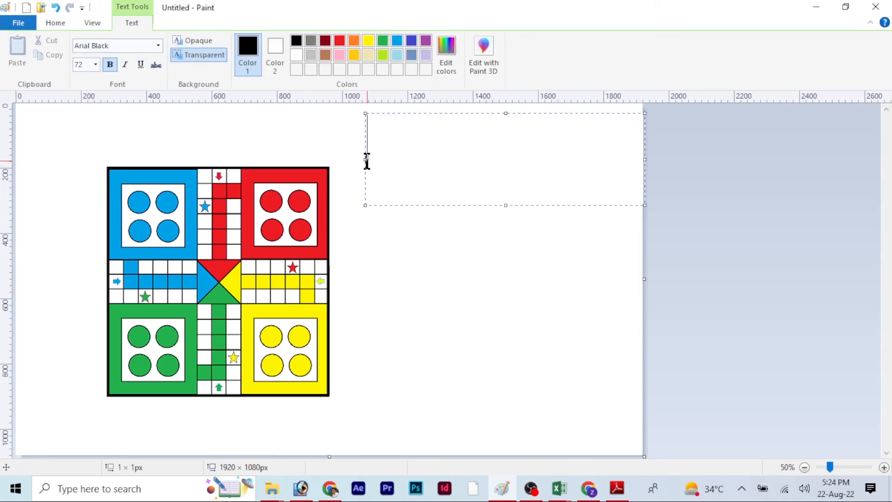
{"action": "type", "text": "LUDO G"}
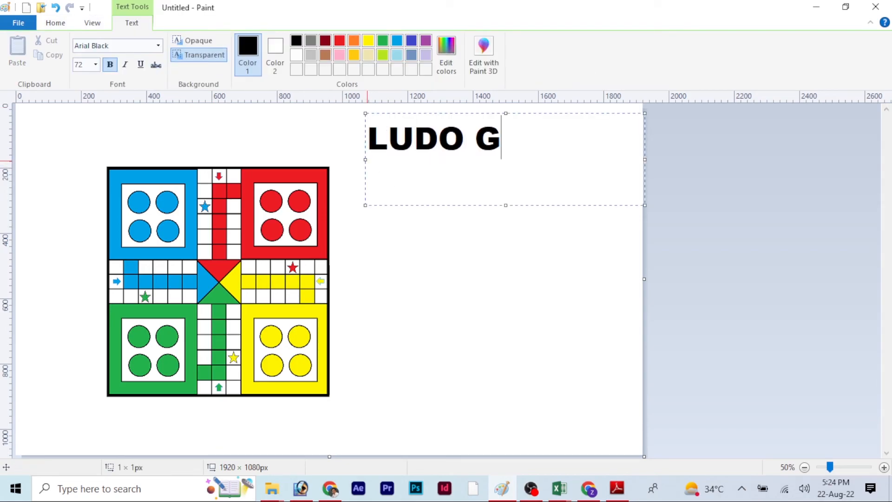
{"action": "type", "text": "AME"}
{"action": "left_click_drag", "start_coordinate": [519, 114], "coordinate": [263, 119]}
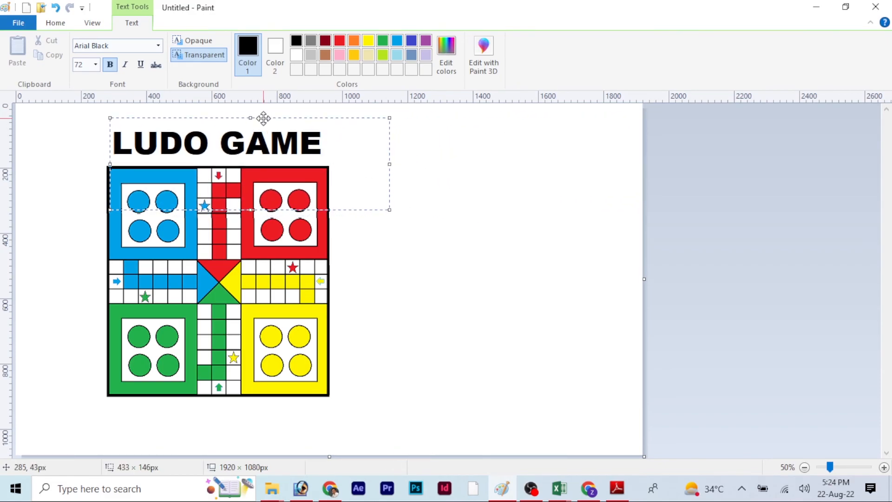
Add a second "LUDO GAME" text in red and lay it slightly offset over the black title as a shadow effect.
{"action": "left_click", "coordinate": [378, 183]}
{"action": "left_click", "coordinate": [380, 183]}
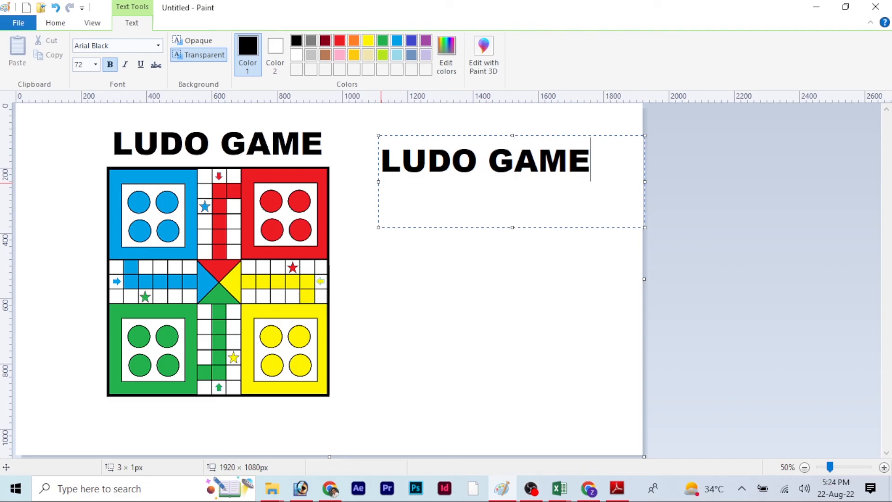
{"action": "left_click_drag", "start_coordinate": [596, 159], "coordinate": [308, 169]}
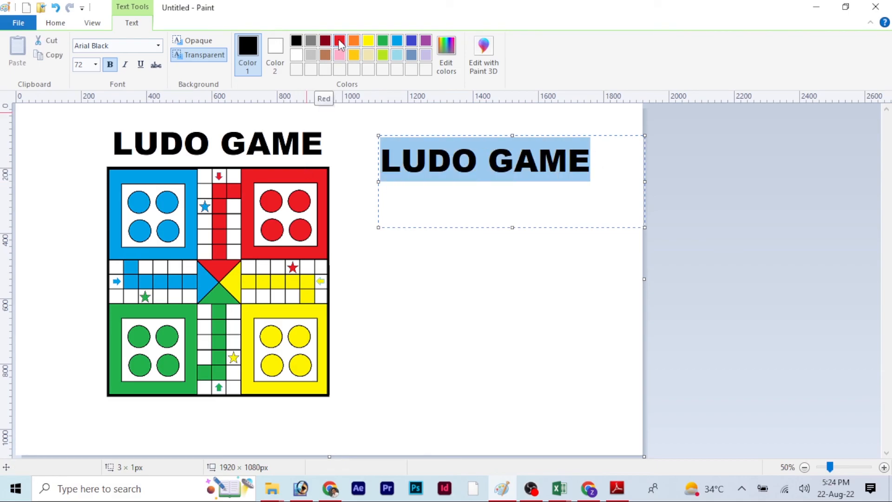
{"action": "left_click_drag", "start_coordinate": [551, 136], "coordinate": [299, 120]}
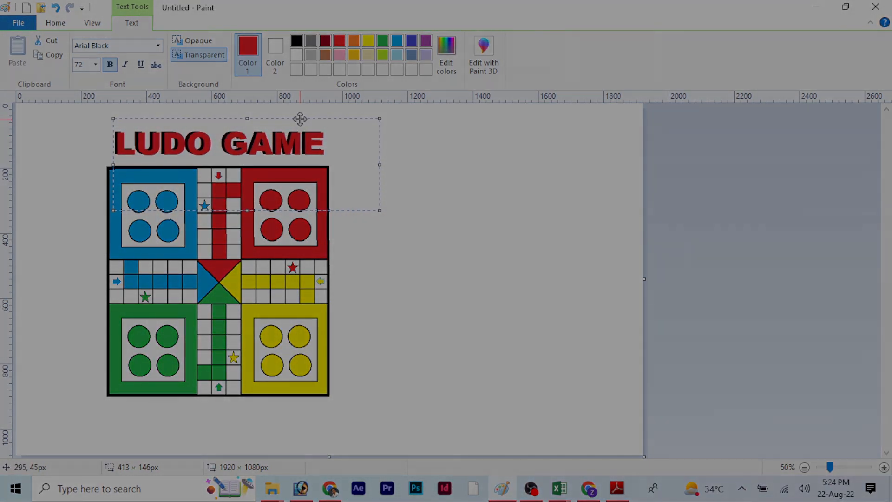
{"action": "left_click", "coordinate": [463, 160]}
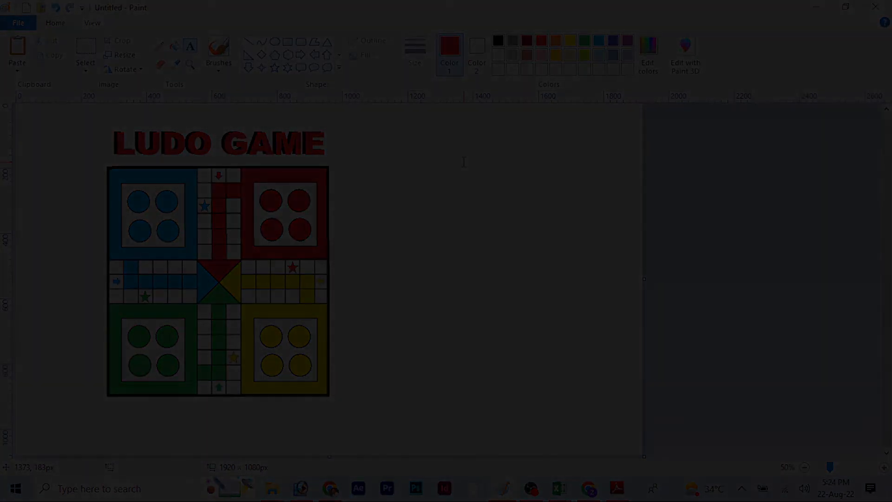